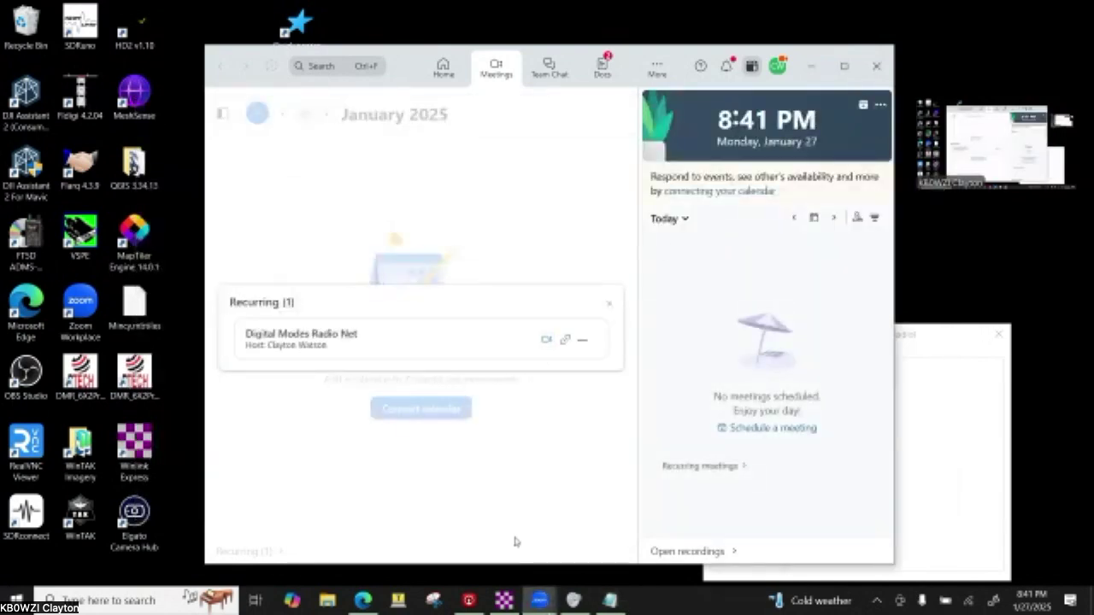
- Bring Winlink Express to the front from the taskbar, showing the 'Digital Net' check-in message
click(513, 599)
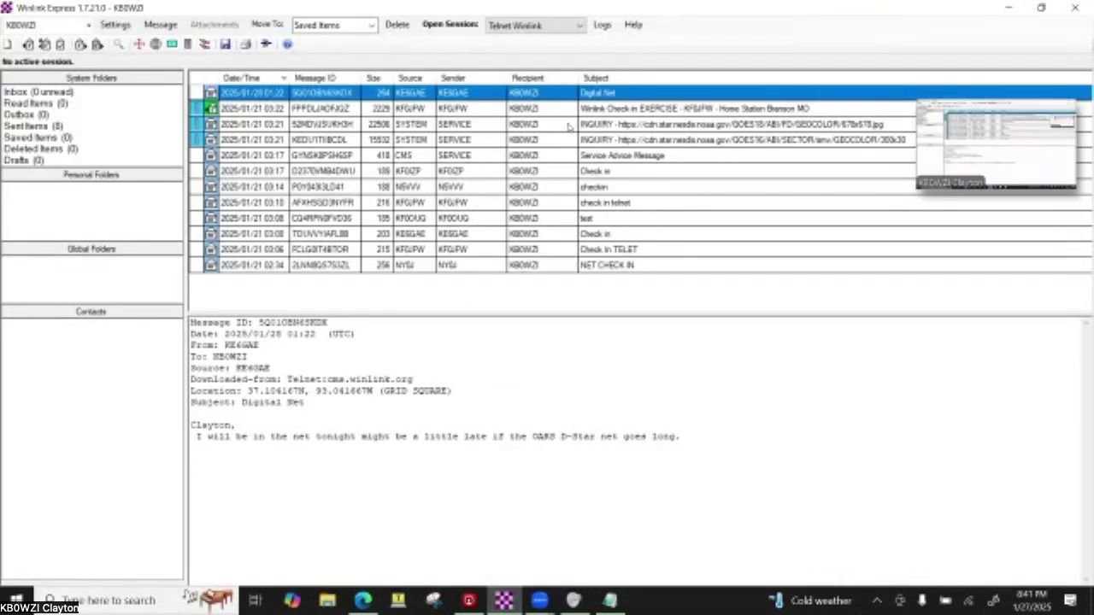
- Read the Winlink Check-in EXERCISE message after glancing at the Service Advice Message, then switch to Edge
click(602, 109)
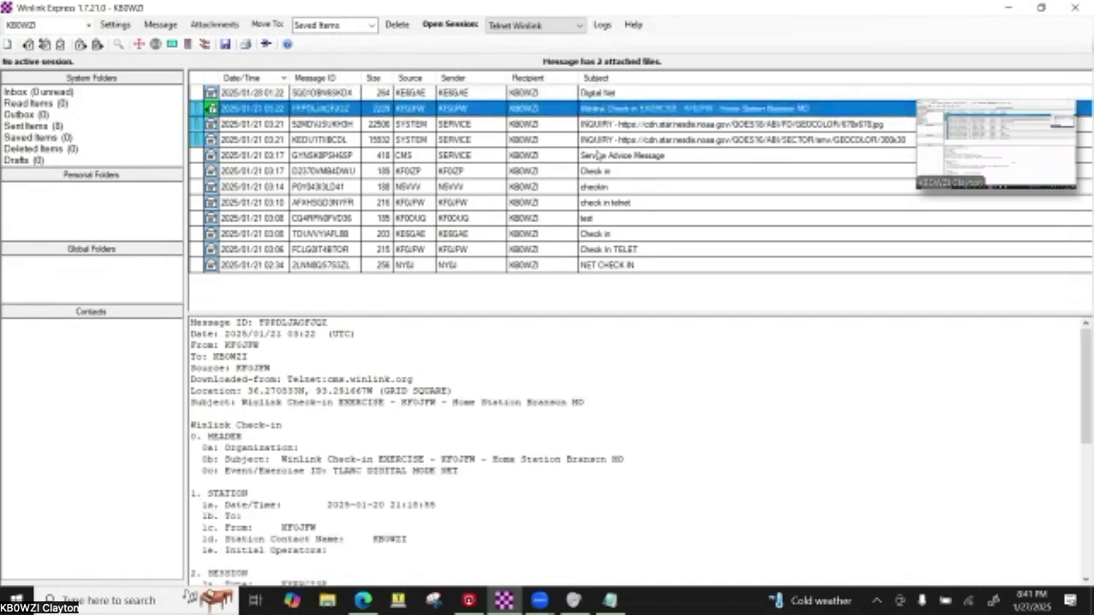
click(601, 155)
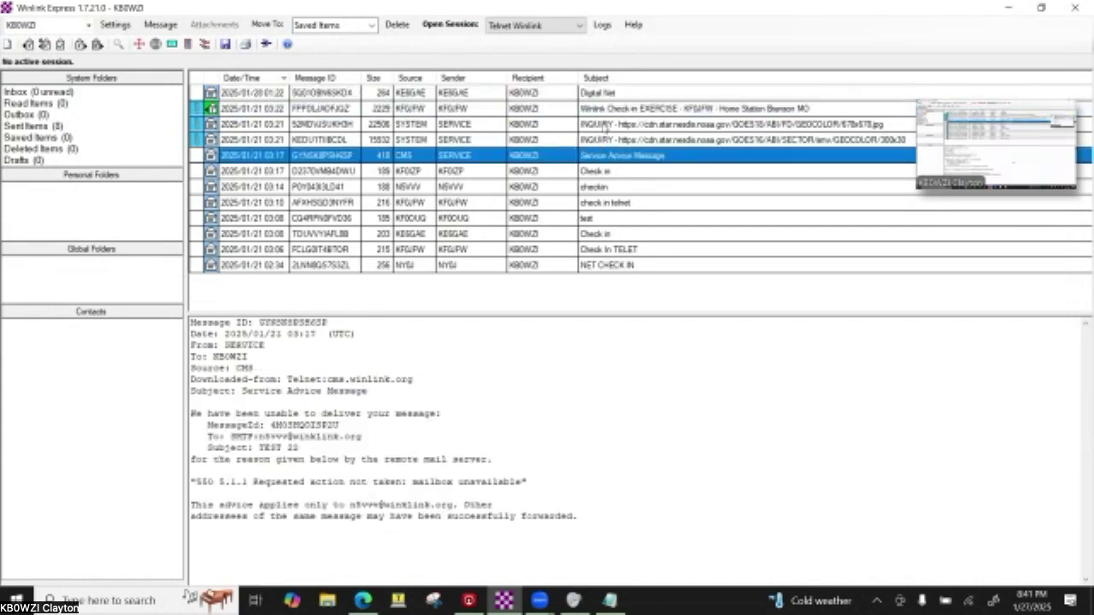
click(610, 112)
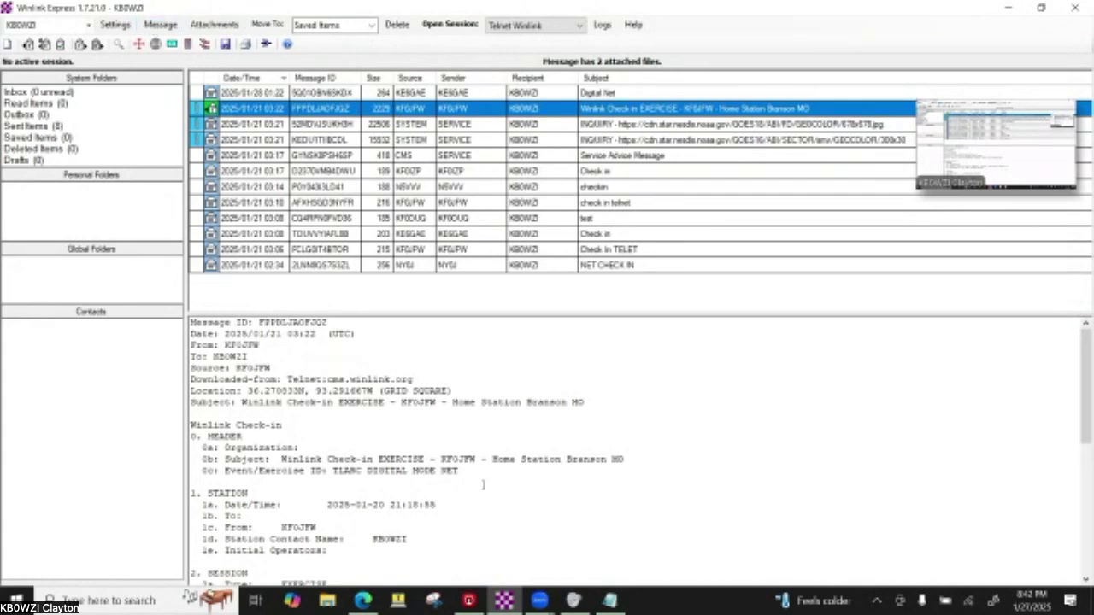
click(364, 604)
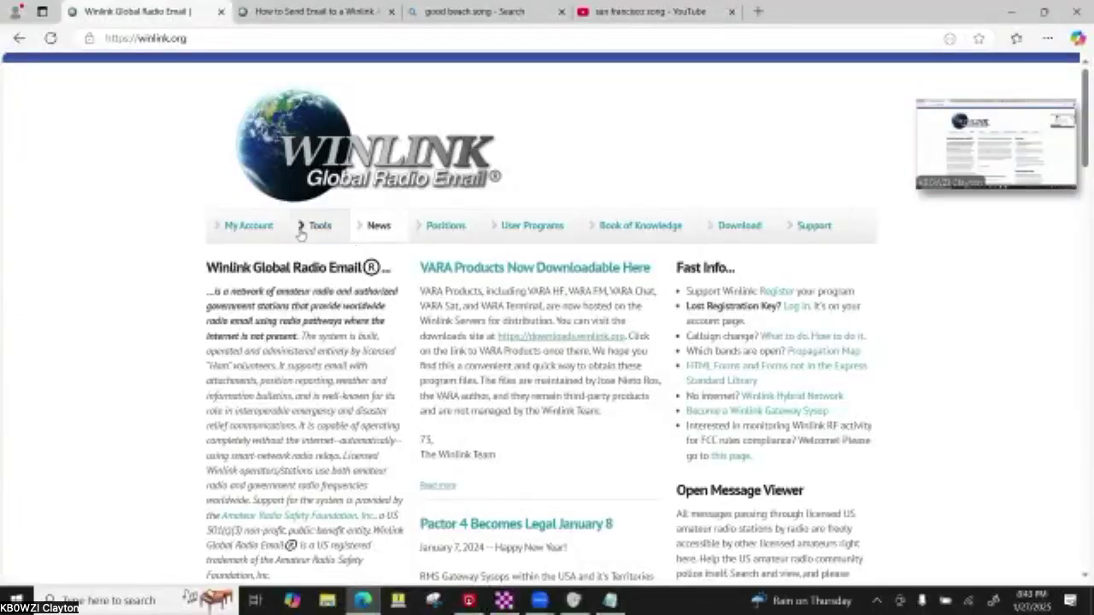
- Switch to the 'How to Send Email to a Winlink Address' article tab in Edge
click(282, 10)
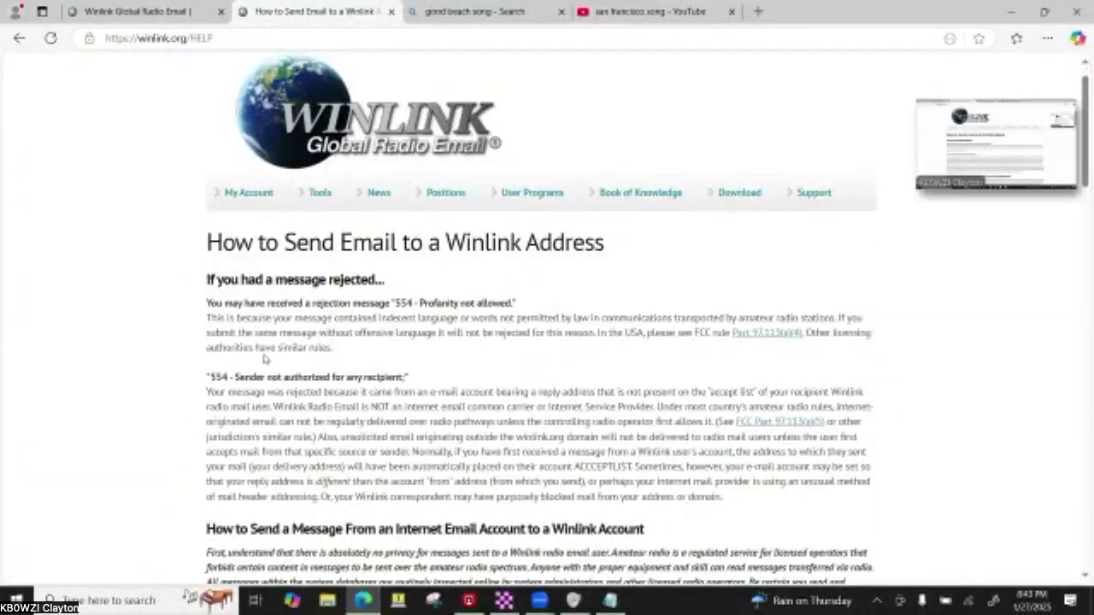
- Read the Message Precedence section's //WL2K subject prefixes, then open My Account from the home page
scroll(264, 359, down, 2)
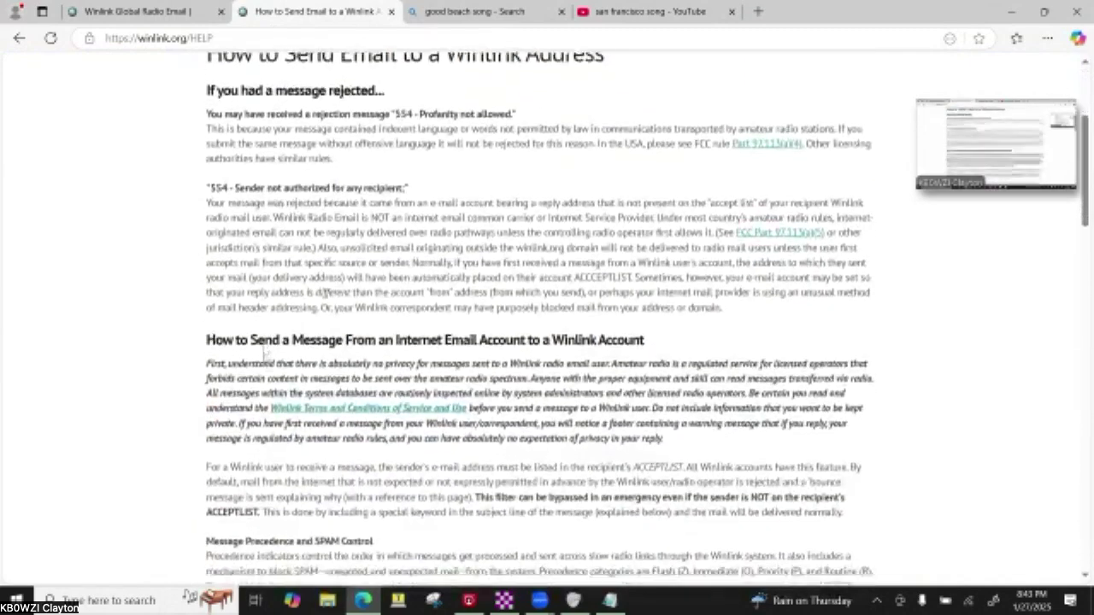
scroll(264, 359, down, 4)
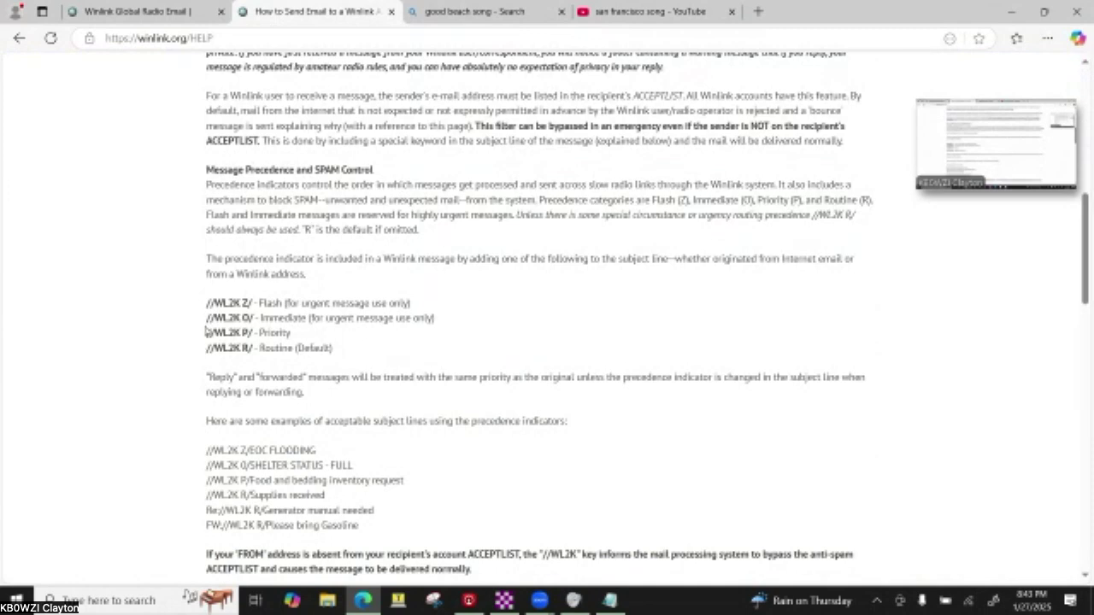
drag(206, 303, 241, 304)
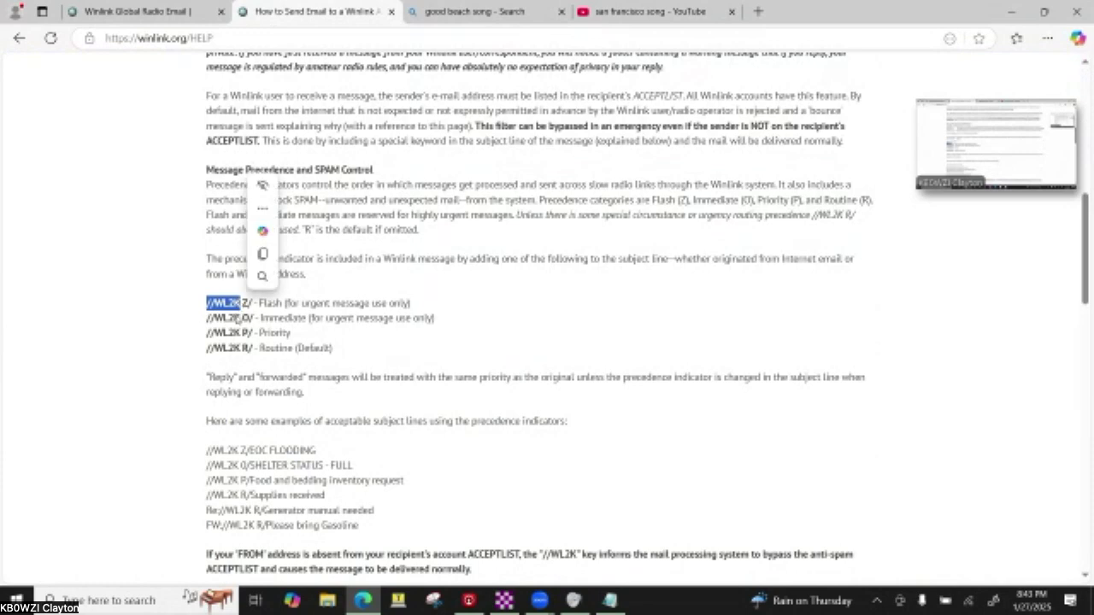
click(234, 319)
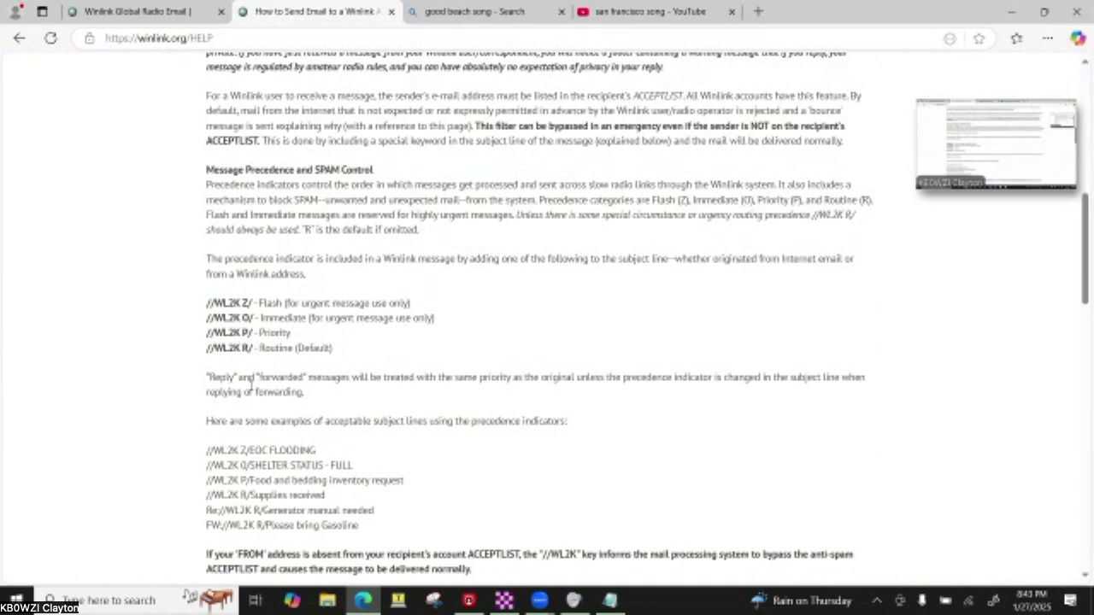
scroll(325, 394, down, 1)
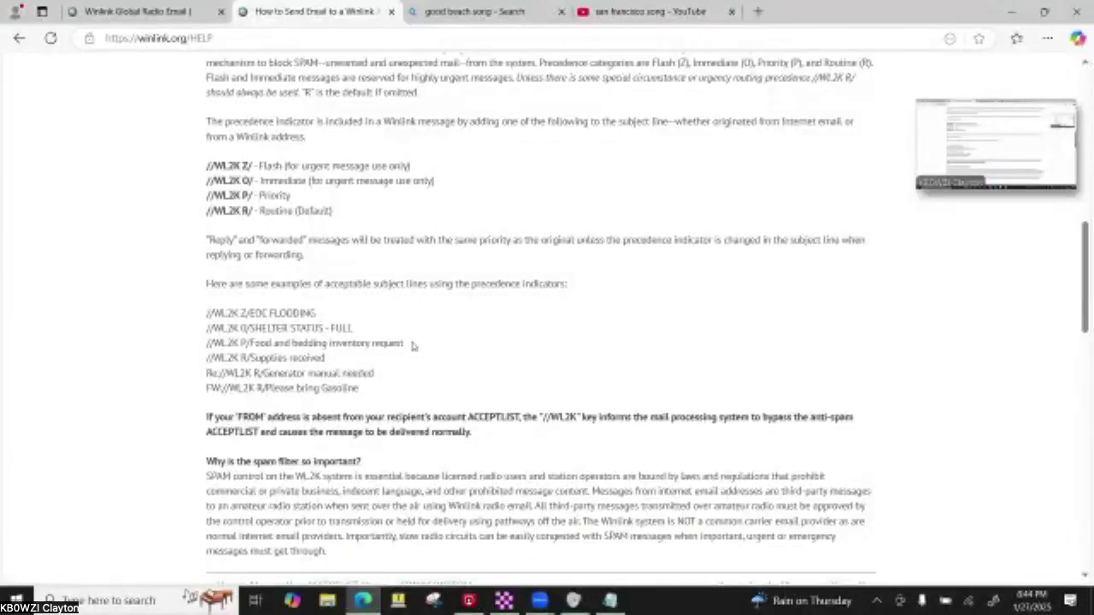
scroll(411, 346, down, 3)
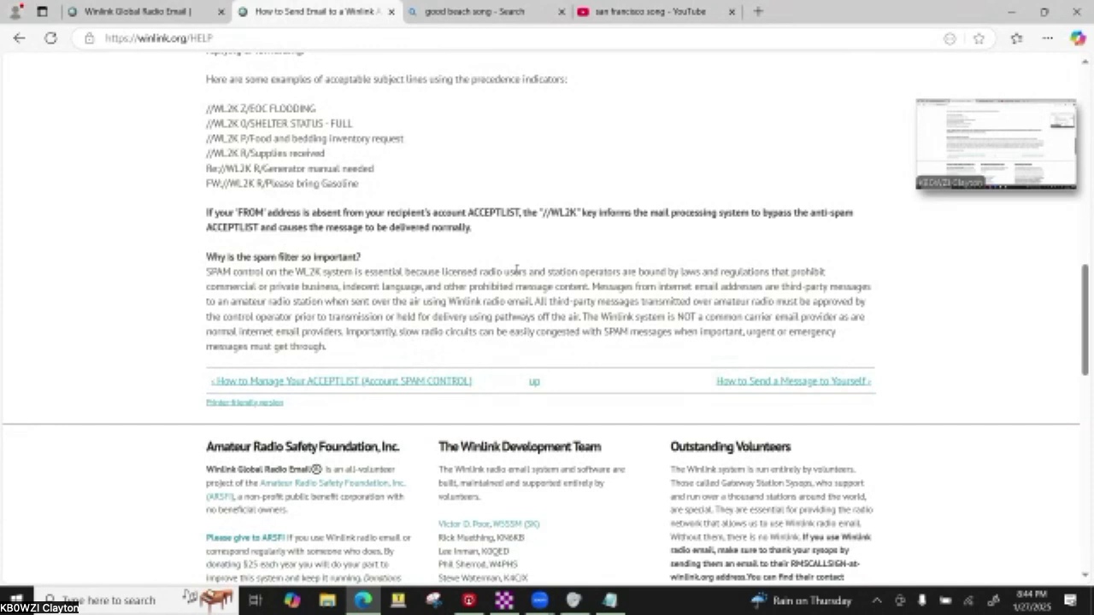
click(198, 11)
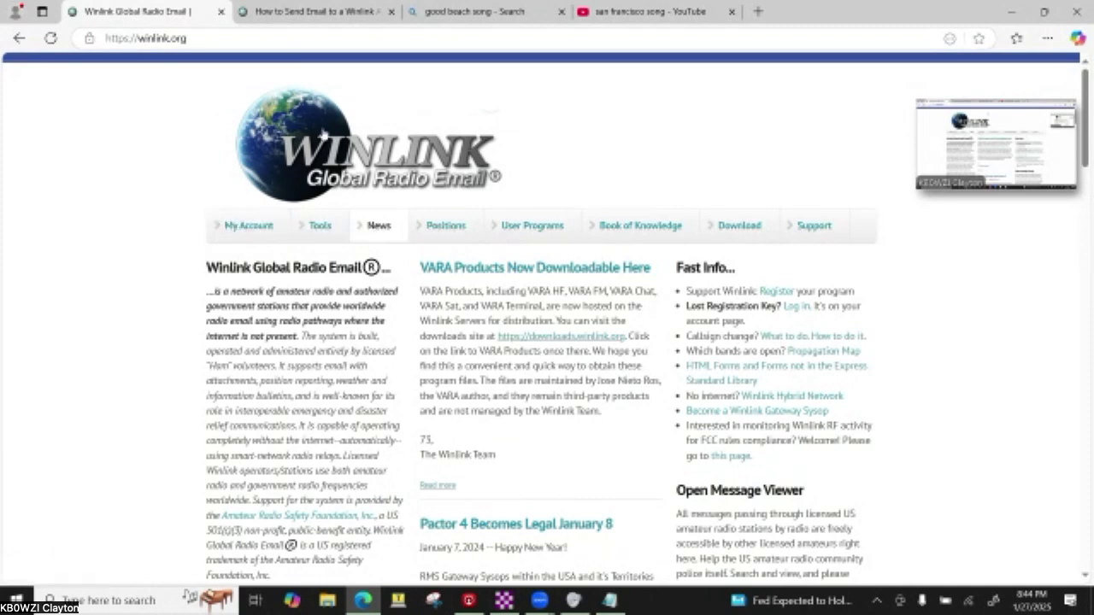
click(243, 231)
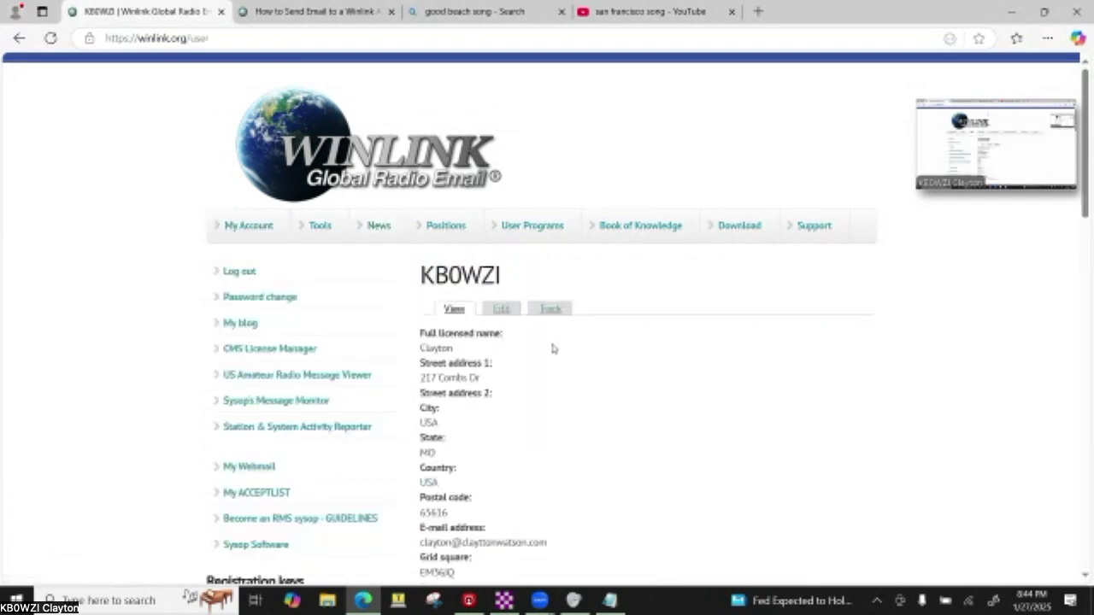
- Scroll through the My Account profile, then view the six addresses in My ACCEPTLIST
scroll(644, 377, down, 5)
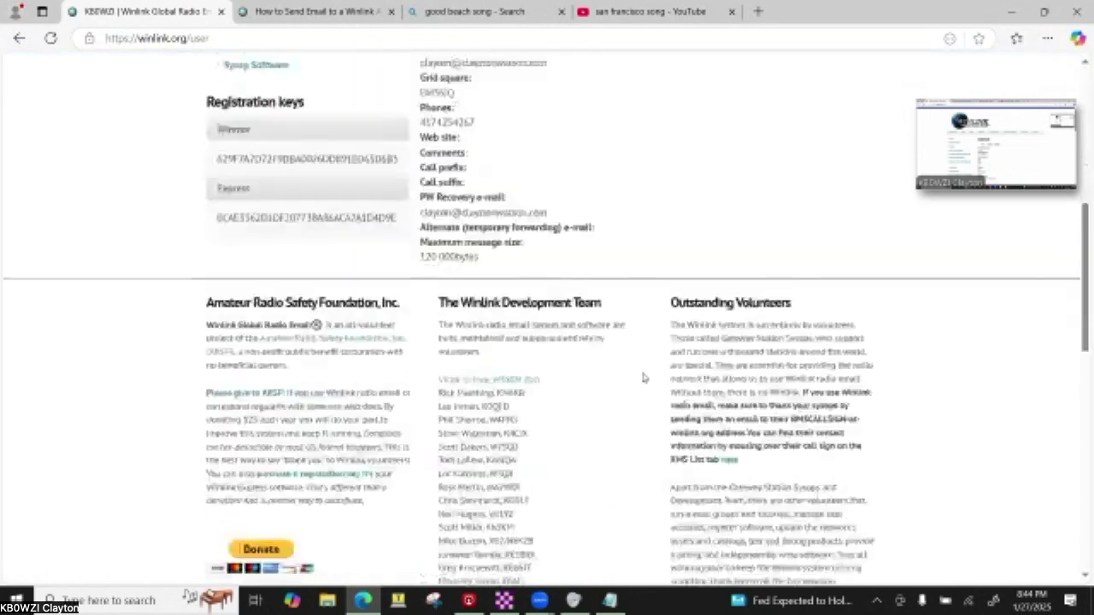
scroll(643, 377, up, 4)
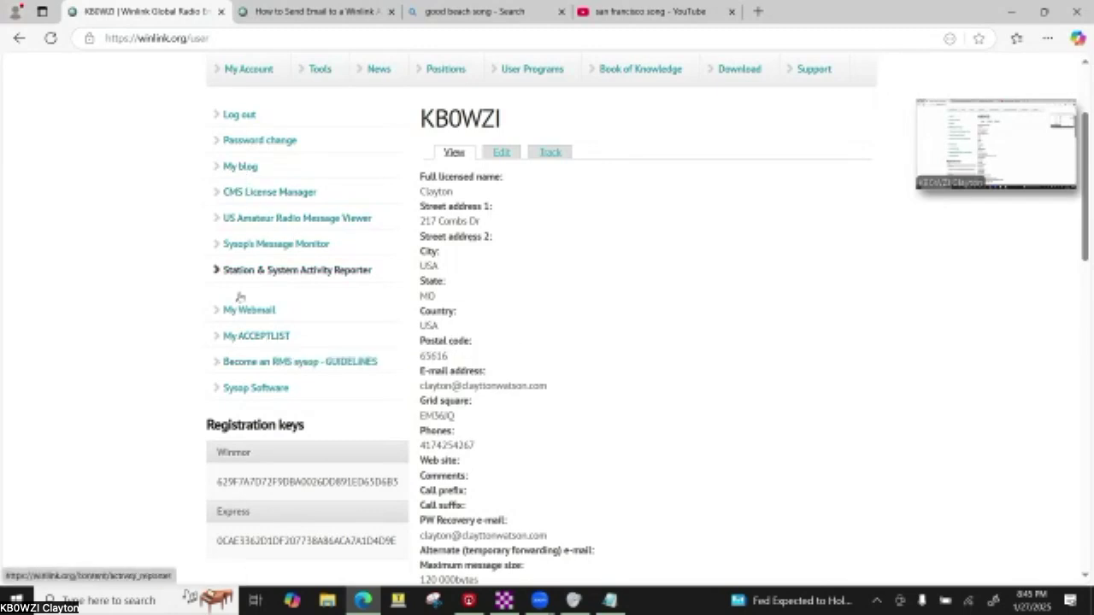
click(244, 335)
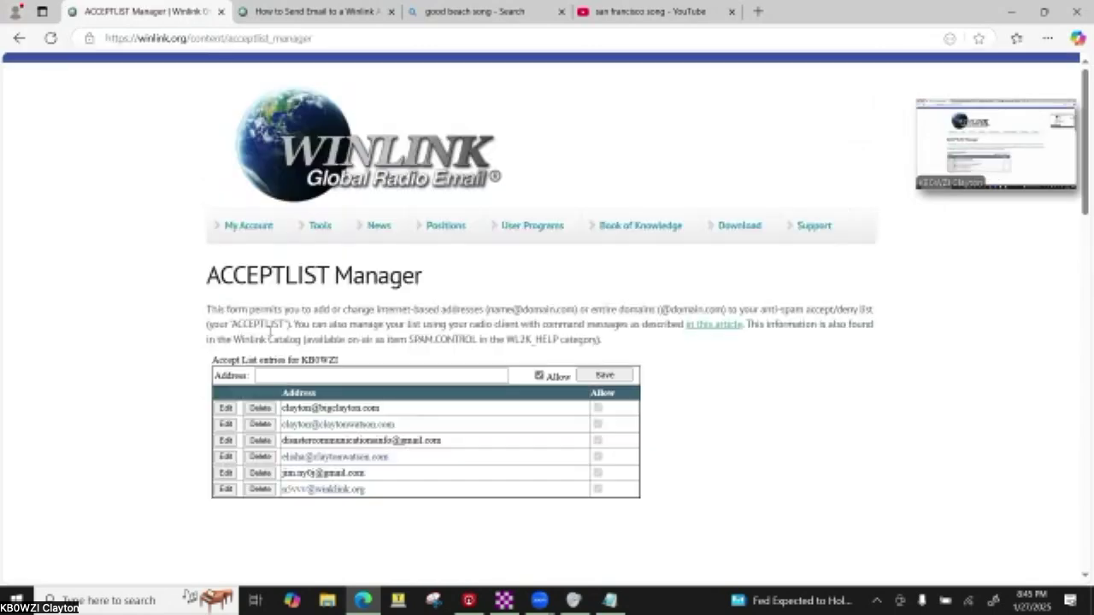
scroll(287, 329, down, 3)
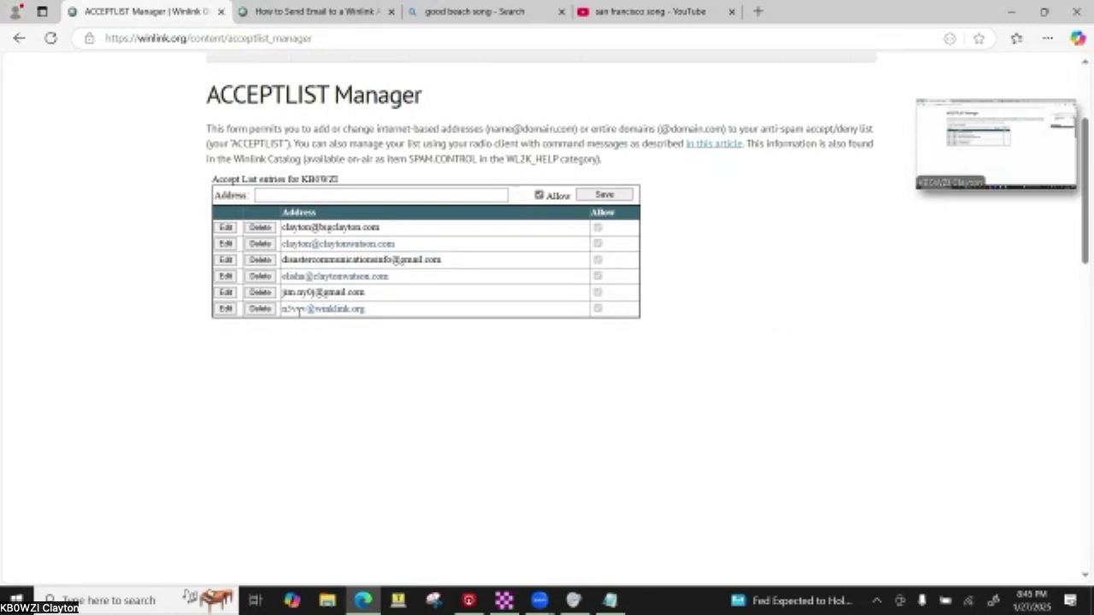
click(323, 194)
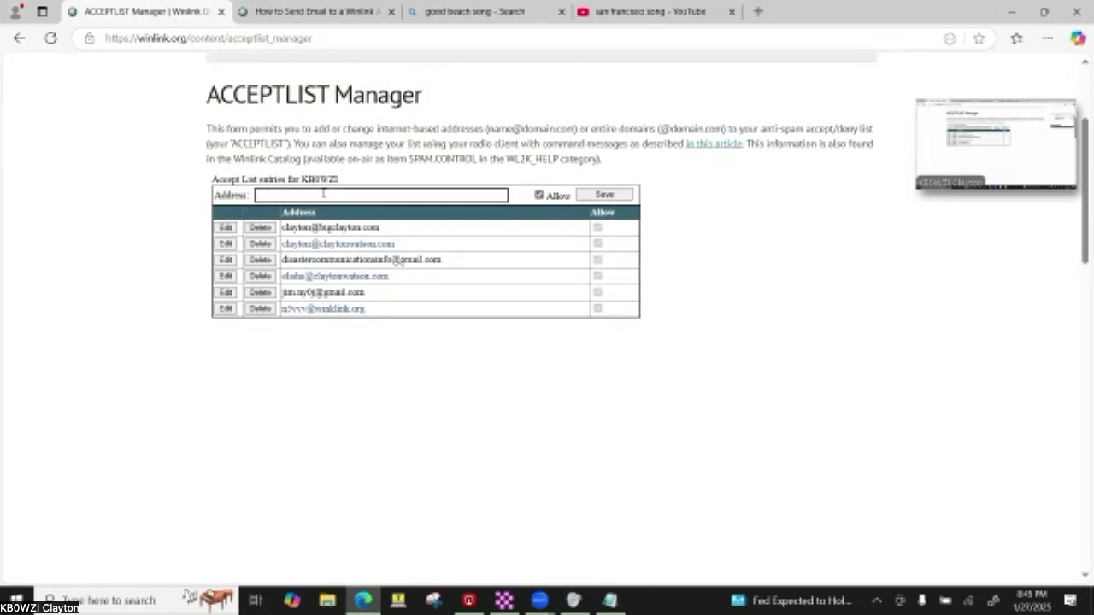
text(clayton@)
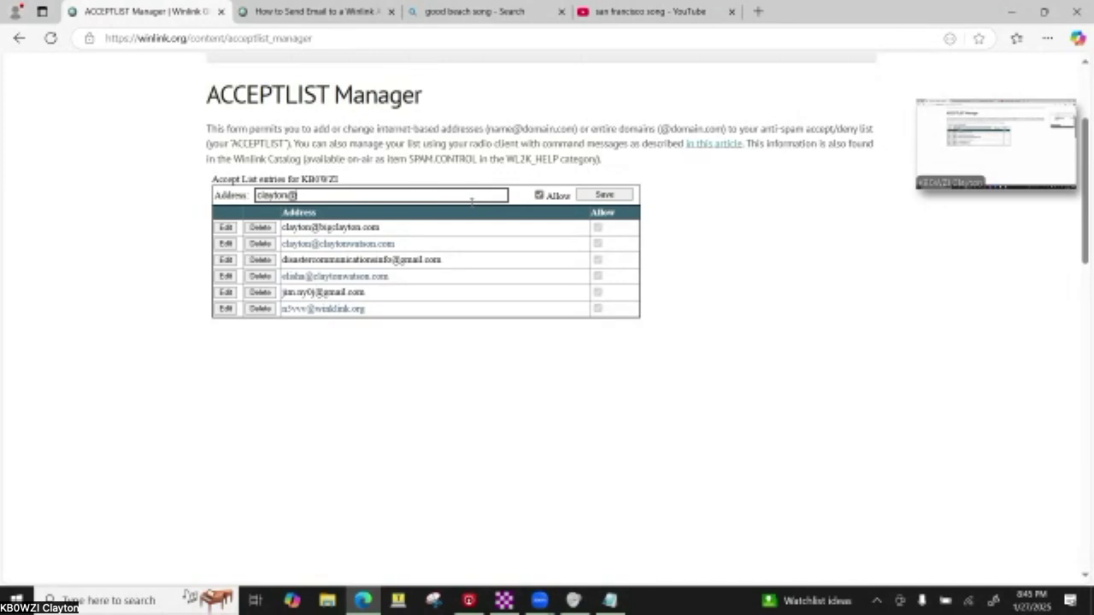
key(BackSpace)
key(BackSpace)
key(BackSpace)
key(BackSpace)
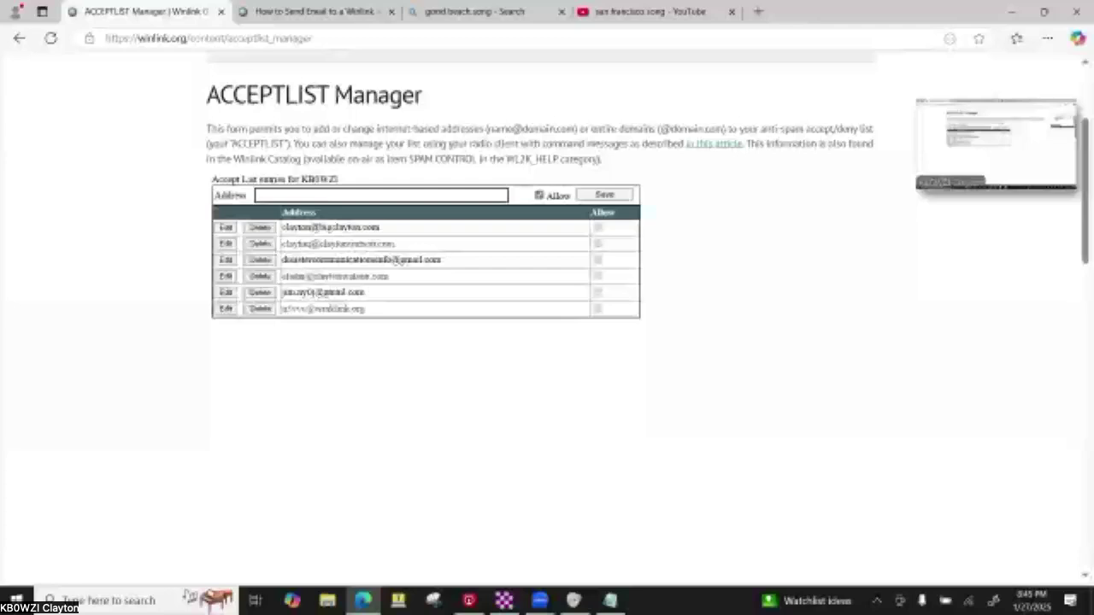
scroll(190, 126, up, 2)
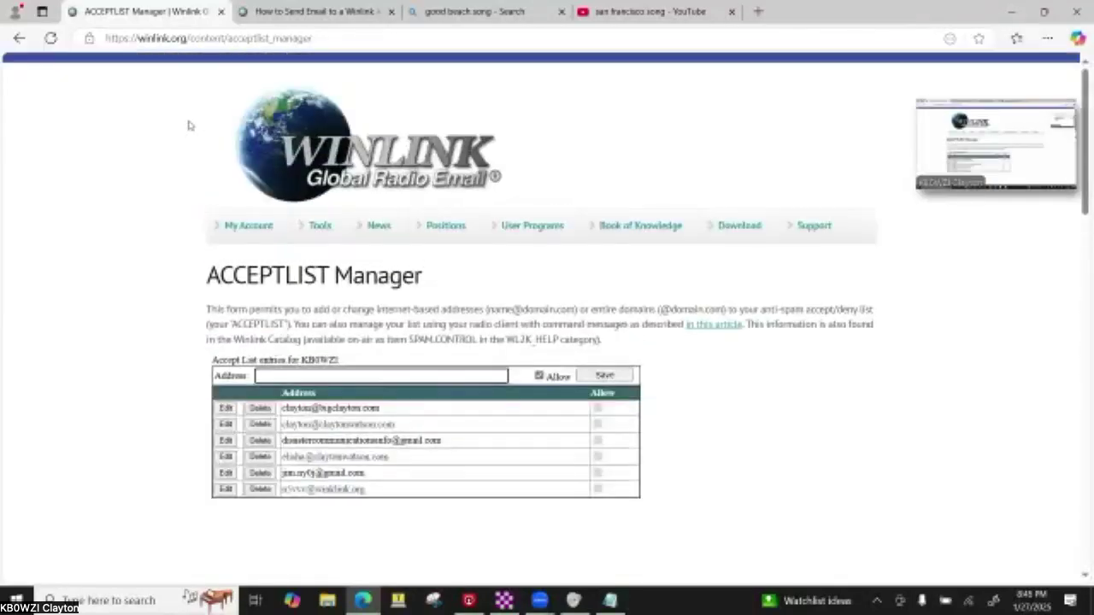
click(248, 227)
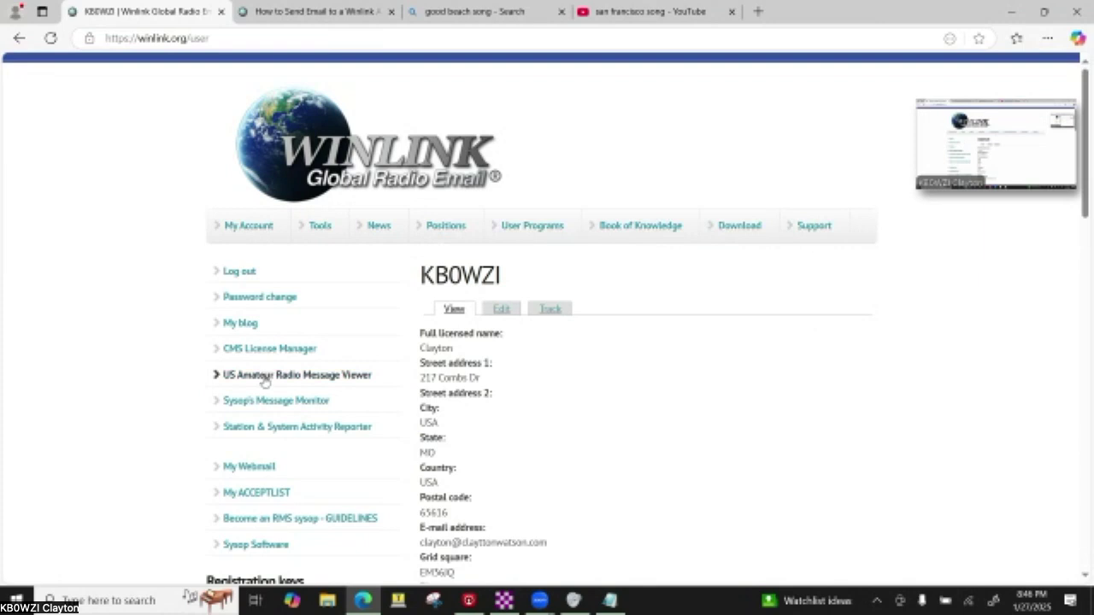
- Recheck the ACCEPTLIST and My Account profile, then minimize Edge to reveal Winlink Express
click(247, 494)
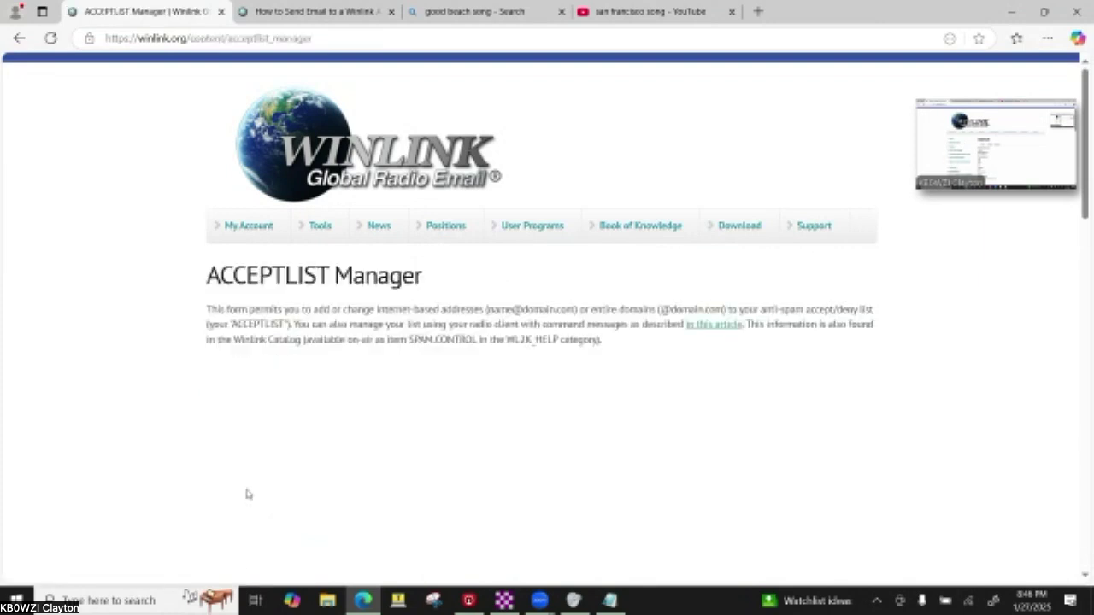
click(260, 236)
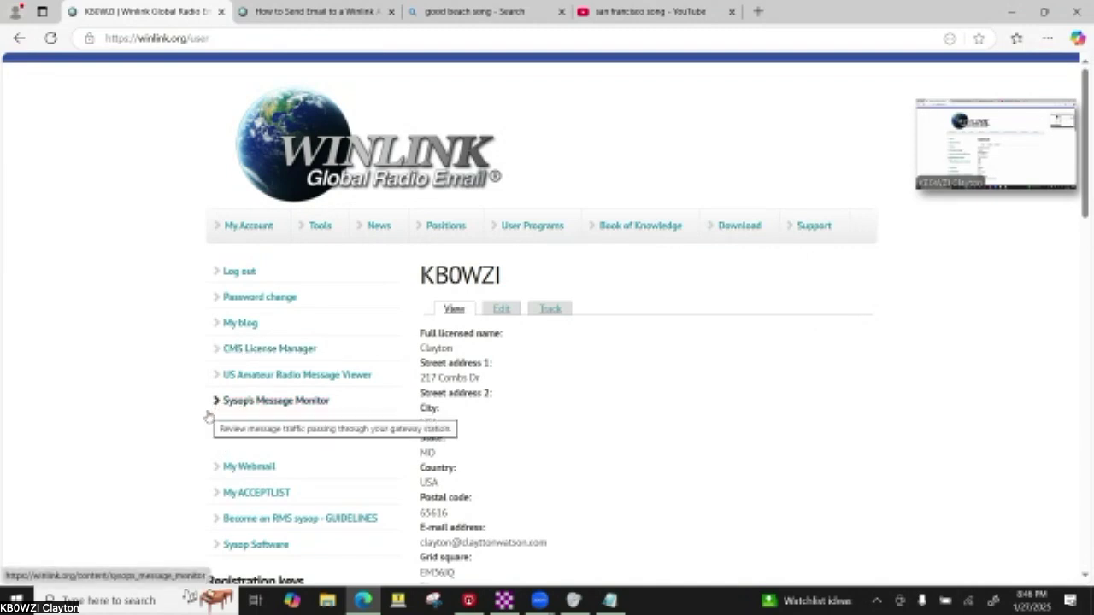
scroll(208, 417, down, 1)
scroll(208, 417, down, 1)
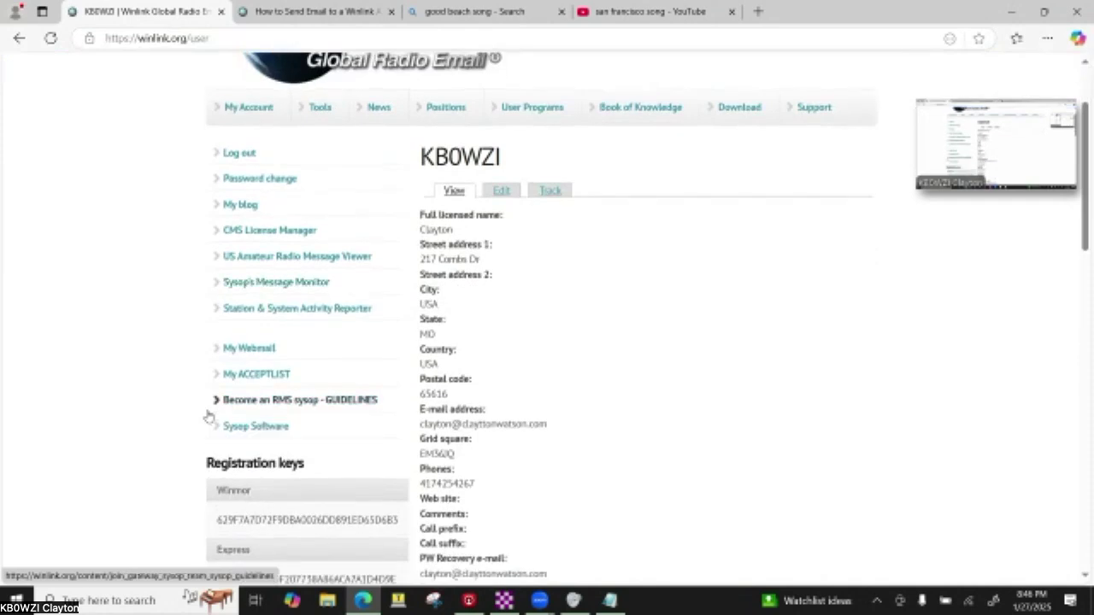
scroll(208, 417, up, 2)
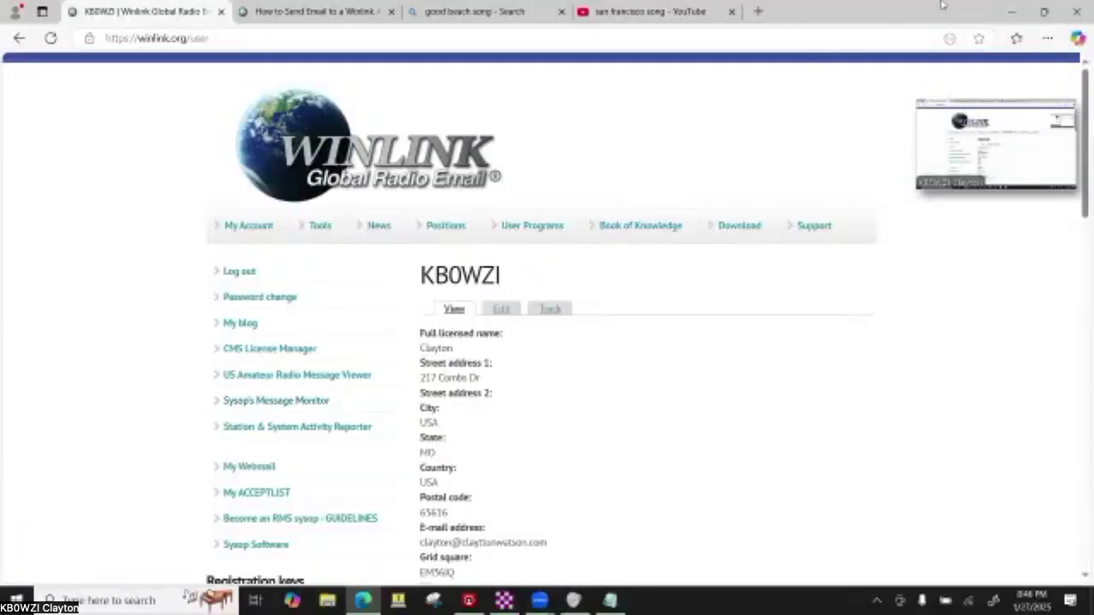
click(1007, 6)
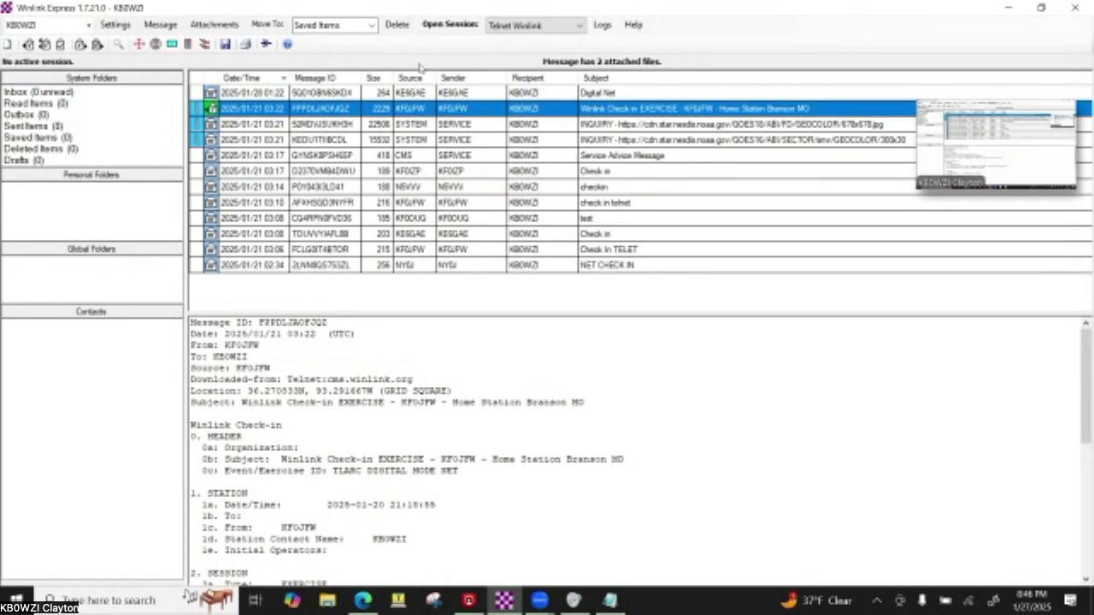
- Collapse the Zoom meeting video preview and move its status bar out of the way
mouse_move(1007, 119)
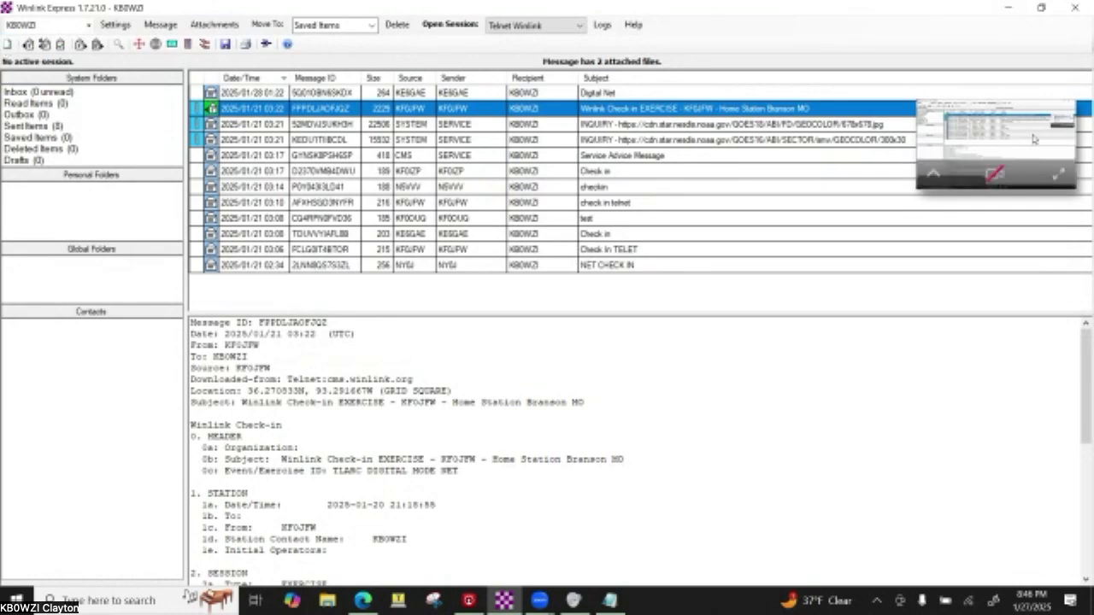
click(932, 177)
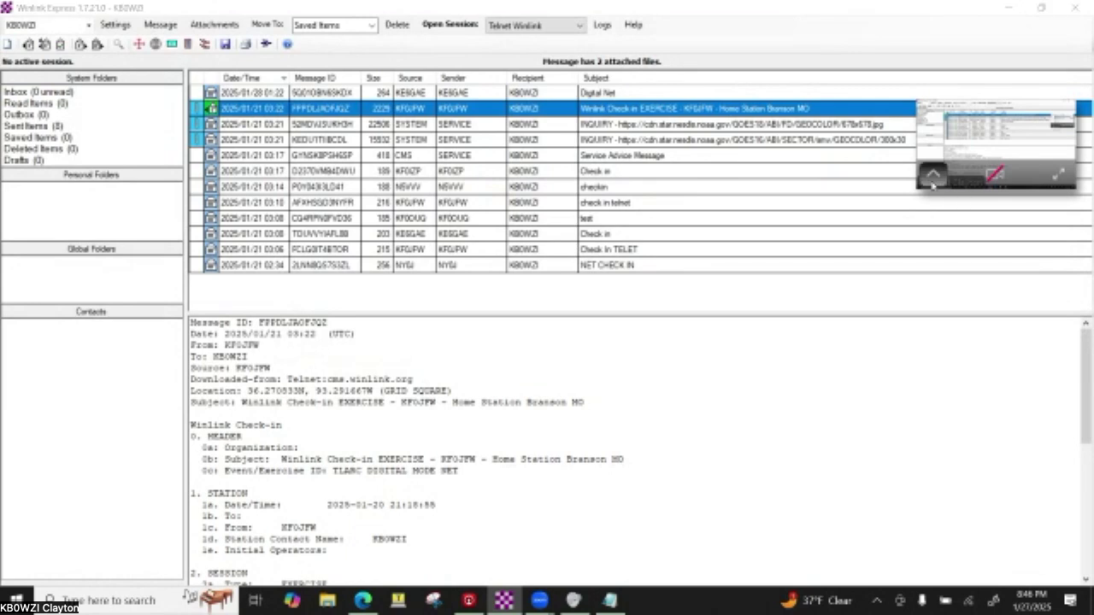
drag(971, 163, 1080, 613)
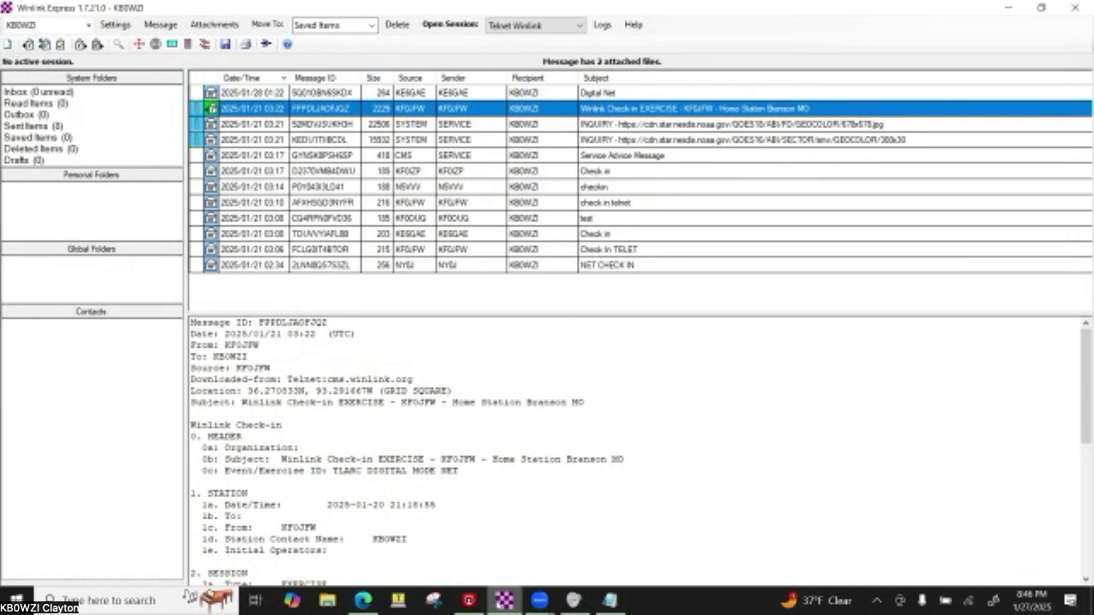
- Re-maximize the Winlink Express window and start a blank new message
click(1049, 8)
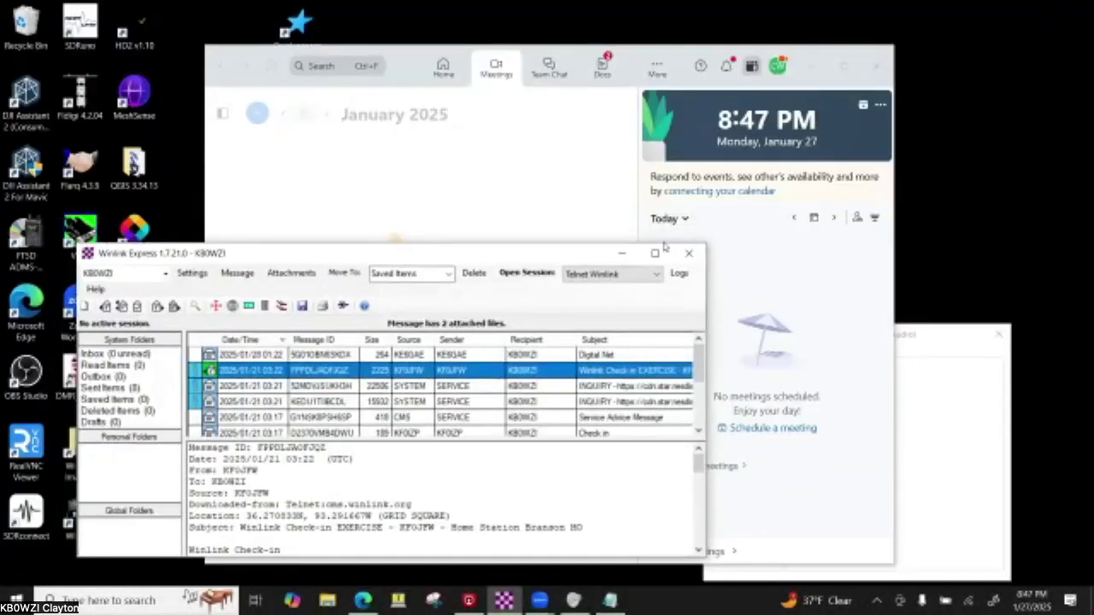
click(657, 253)
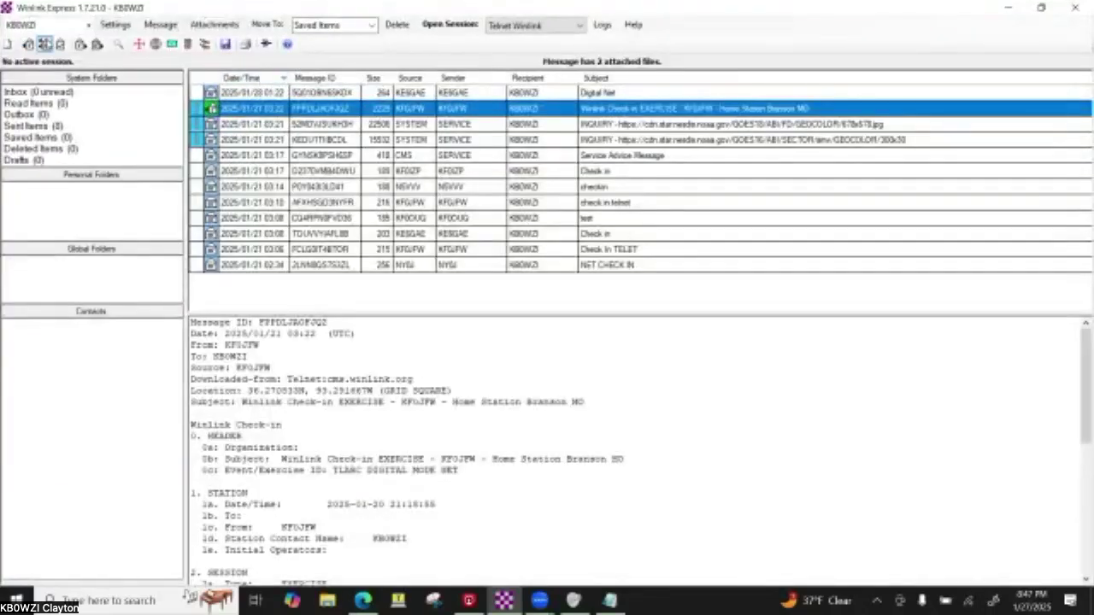
click(8, 43)
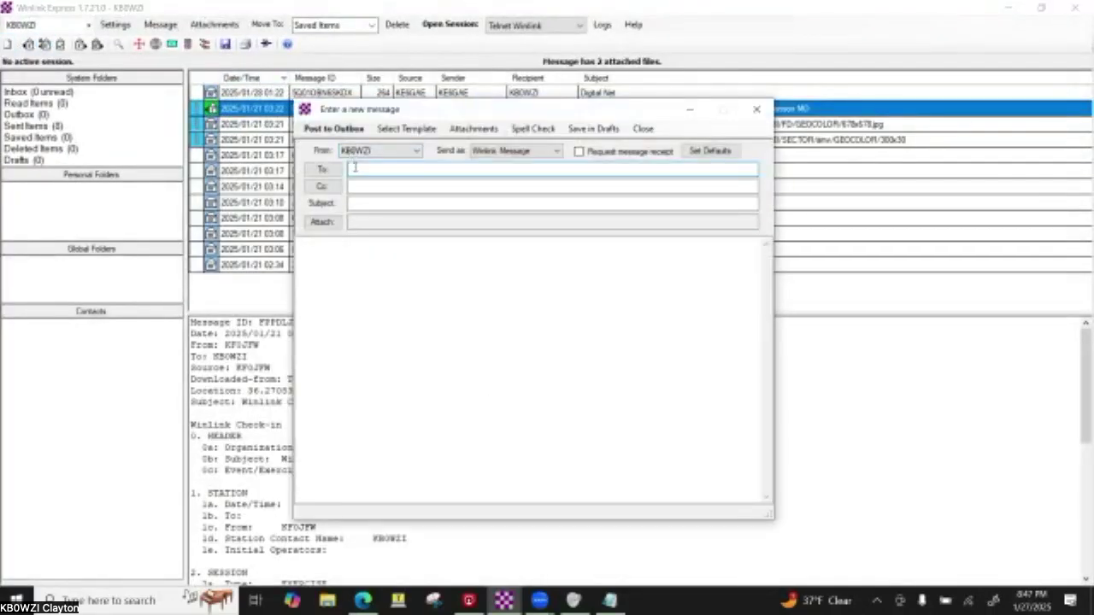
- Fill a practice message with a test callsign, subject '//wl2k Digital Net' and stray body text
text(kf0j)
key(Tab)
key(Tab)
text(//wl2k)
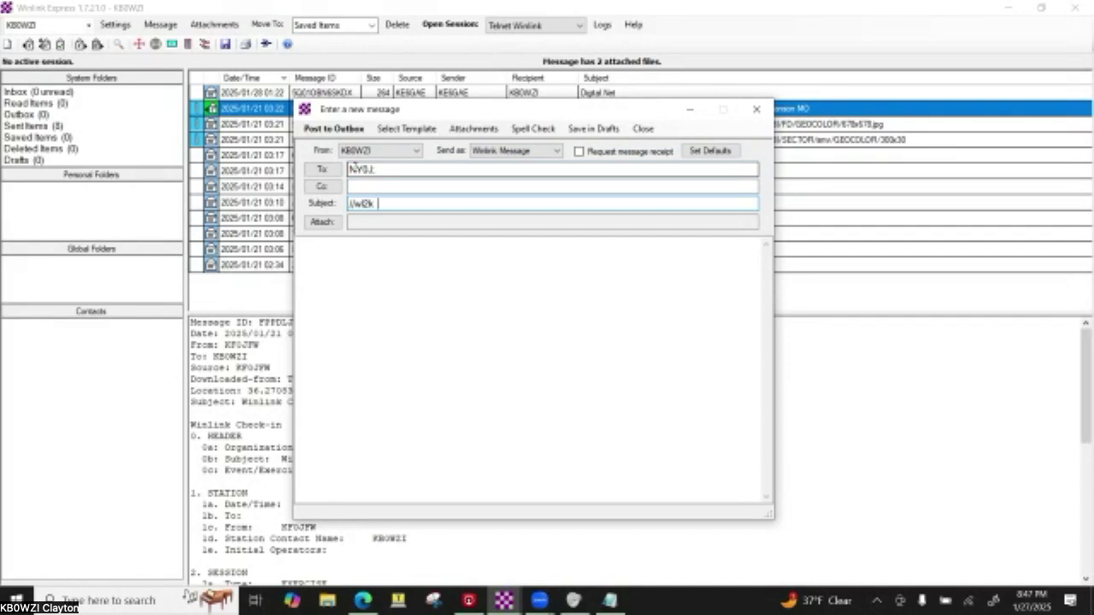
text(Digital Net)
key(Tab)
text(lkasdjfads)
- Erase the practice body, recipient and subject, then close the draft without saving
key(BackSpace)
key(BackSpace)
key(BackSpace)
key(BackSpace)
key(BackSpace)
key(BackSpace)
key(BackSpace)
key(BackSpace)
key(BackSpace)
key(BackSpace)
click(381, 169)
double_click(382, 169)
click(381, 169)
key(BackSpace)
key(BackSpace)
key(BackSpace)
key(BackSpace)
key(BackSpace)
click(425, 203)
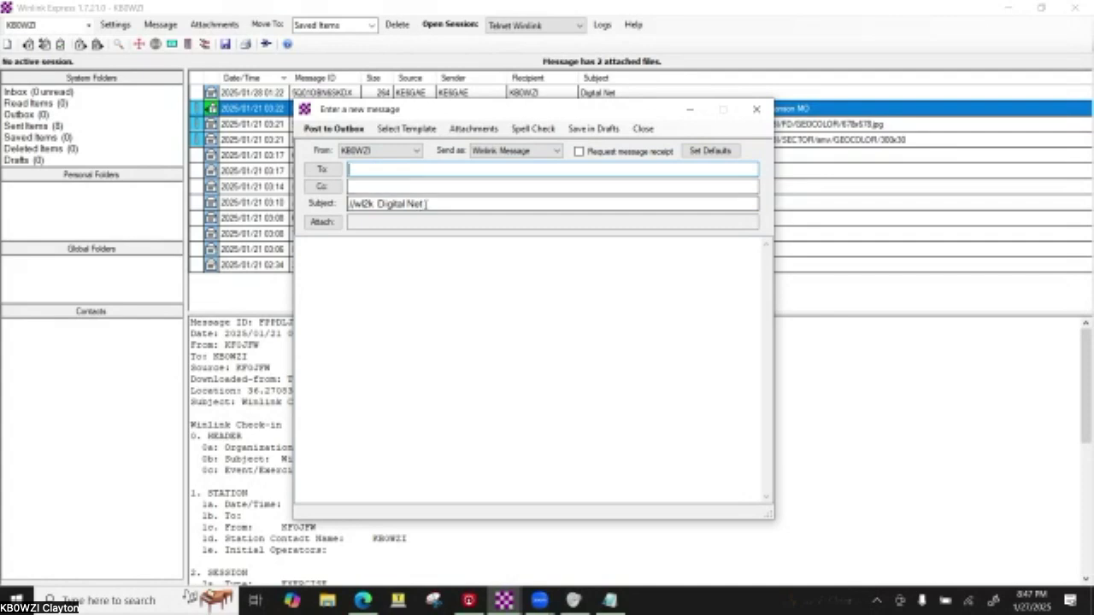
double_click(425, 203)
key(BackSpace)
key(BackSpace)
key(BackSpace)
key(BackSpace)
key(BackSpace)
key(BackSpace)
key(BackSpace)
key(BackSpace)
key(BackSpace)
key(BackSpace)
key(BackSpace)
key(BackSpace)
key(BackSpace)
key(BackSpace)
key(BackSpace)
key(BackSpace)
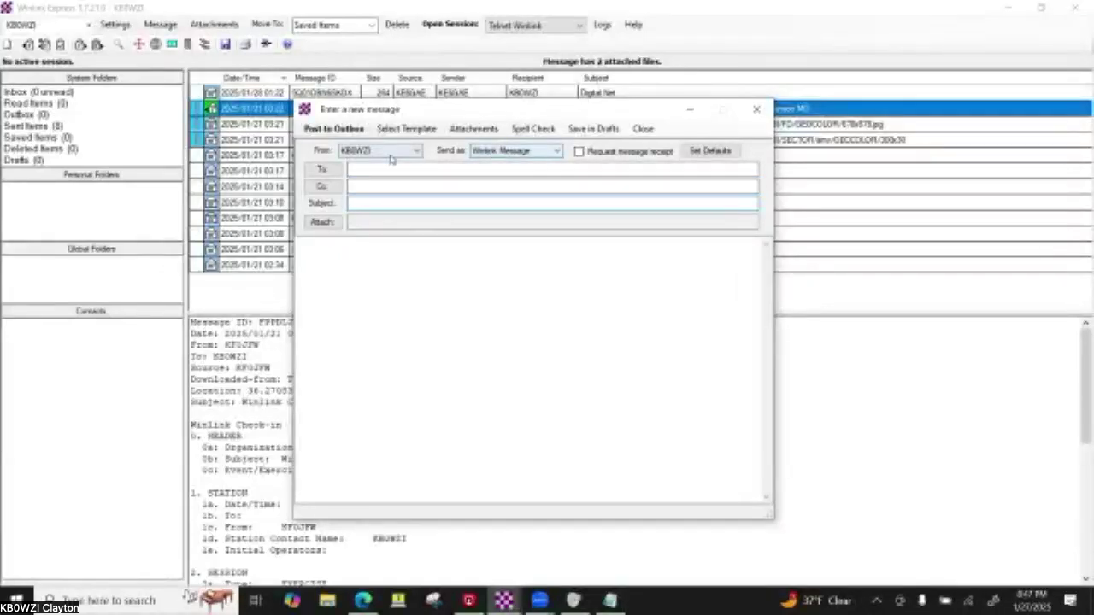
click(753, 111)
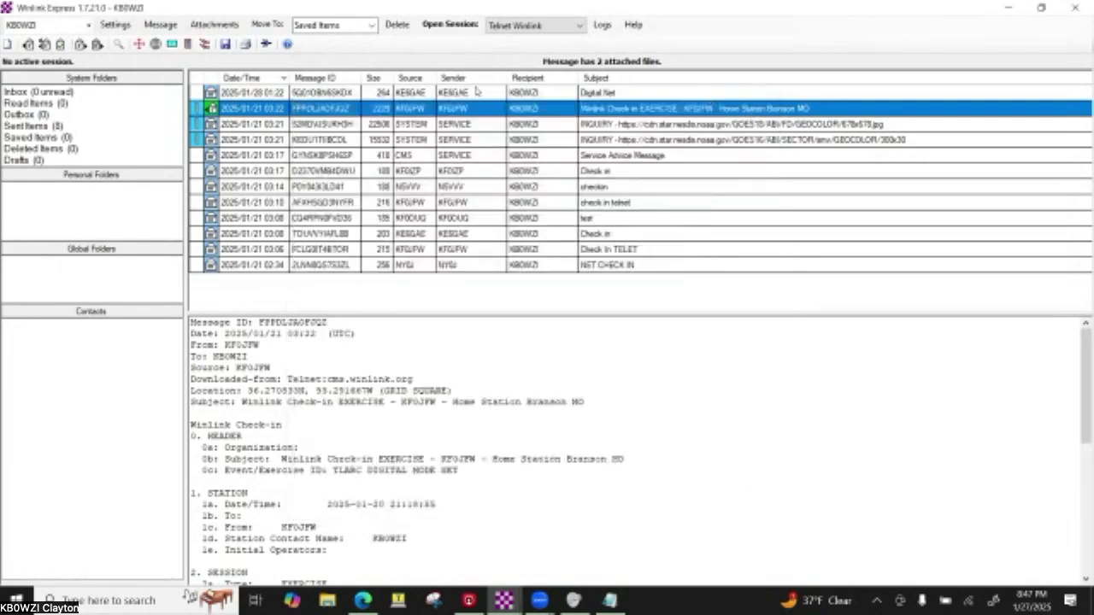
- Start a new message to your own callsign with the subject 'Net Check In'
click(8, 44)
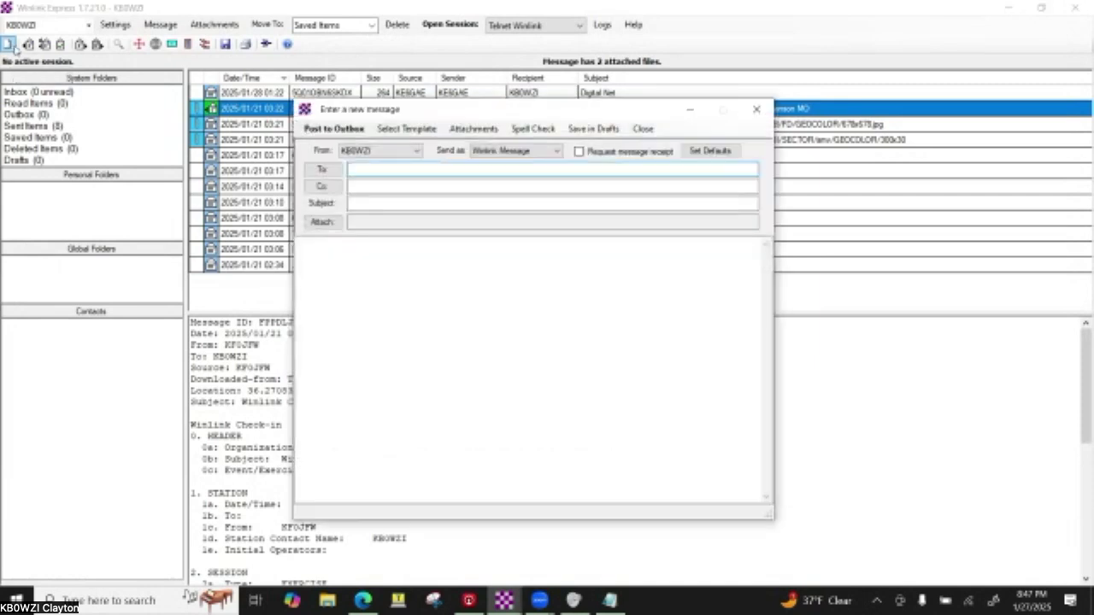
click(361, 168)
text(KB0WZI)
key(Tab)
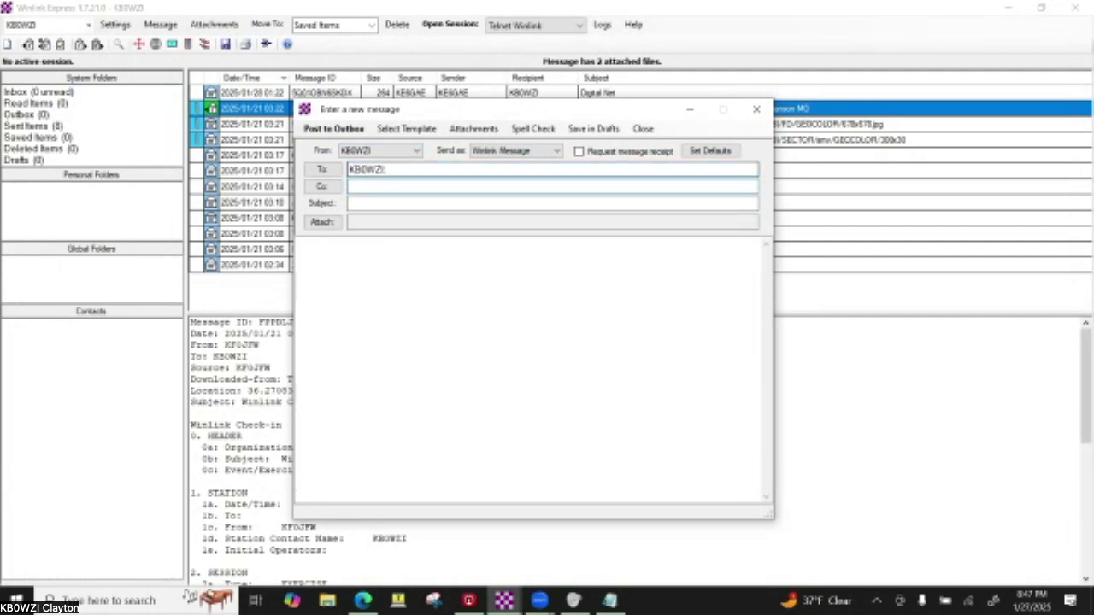
click(367, 203)
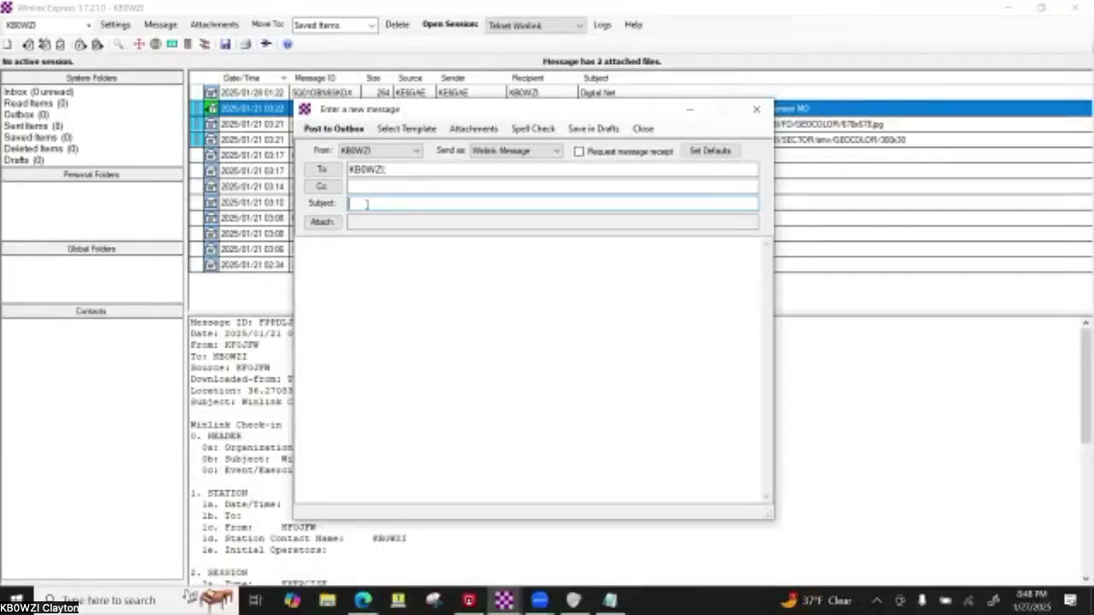
text(Net Check In)
key(Tab)
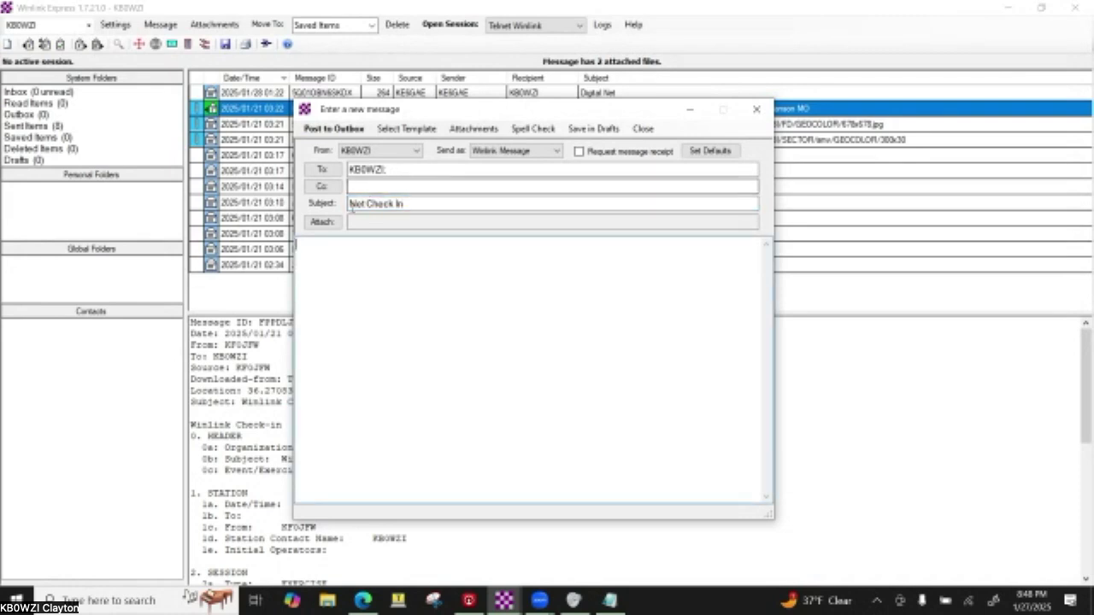
click(353, 203)
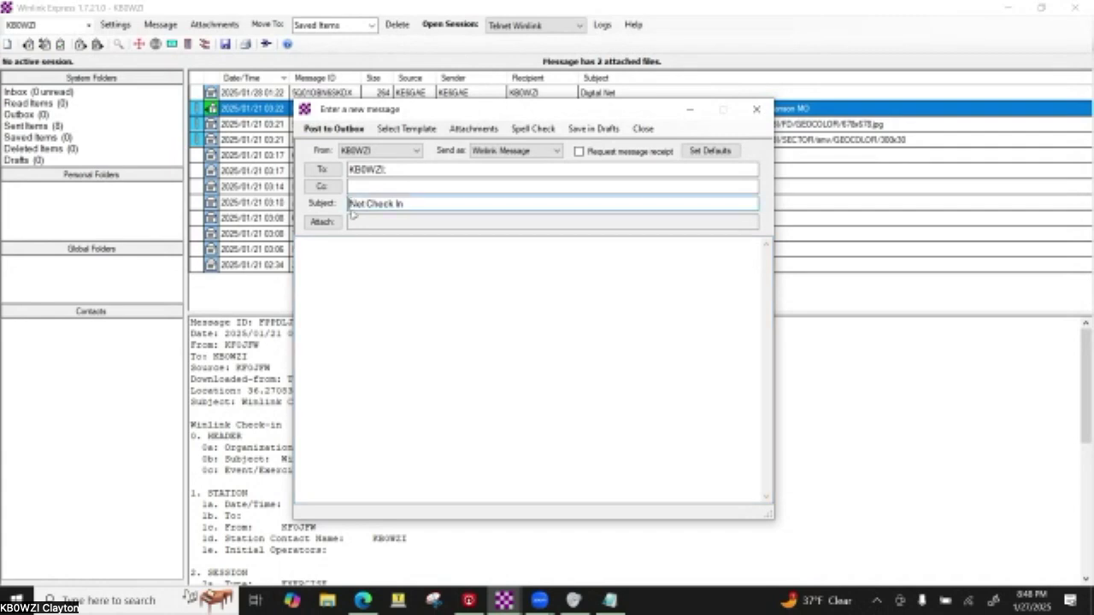
text([Wk3])
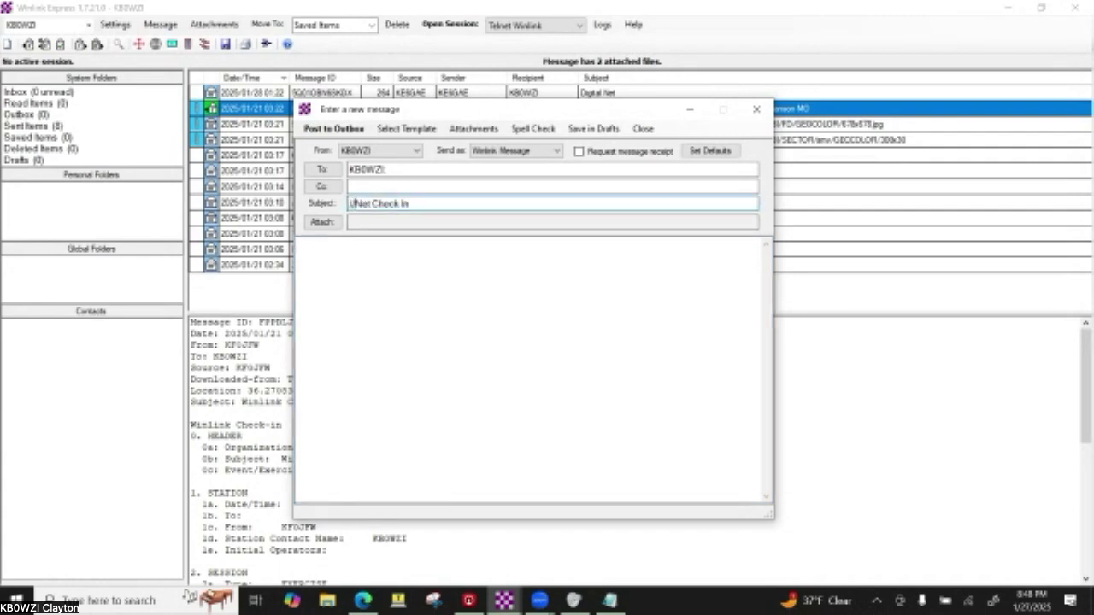
key(BackSpace)
key(BackSpace)
text(L2K)
click(417, 170)
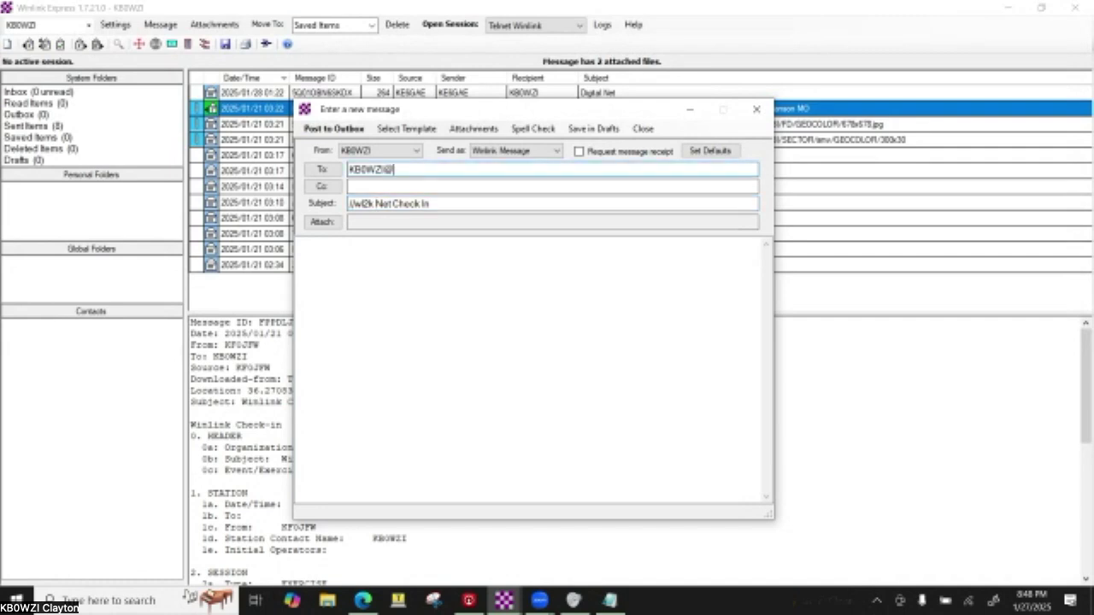
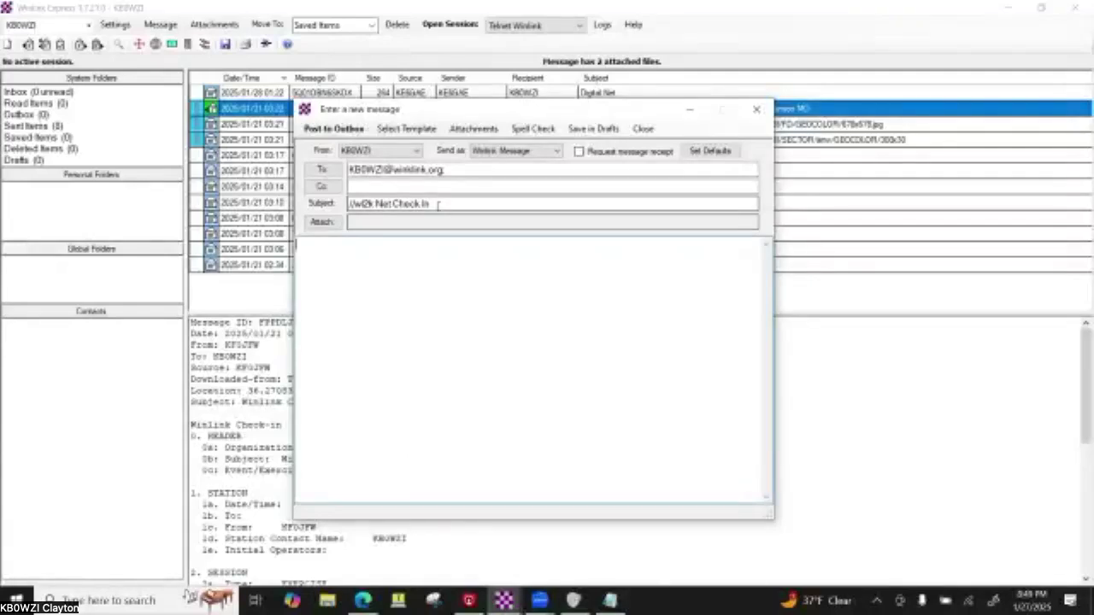
- Load Standard Templates > Mapping-GIS forms > Winlink Check-in.txt as the message template
click(420, 135)
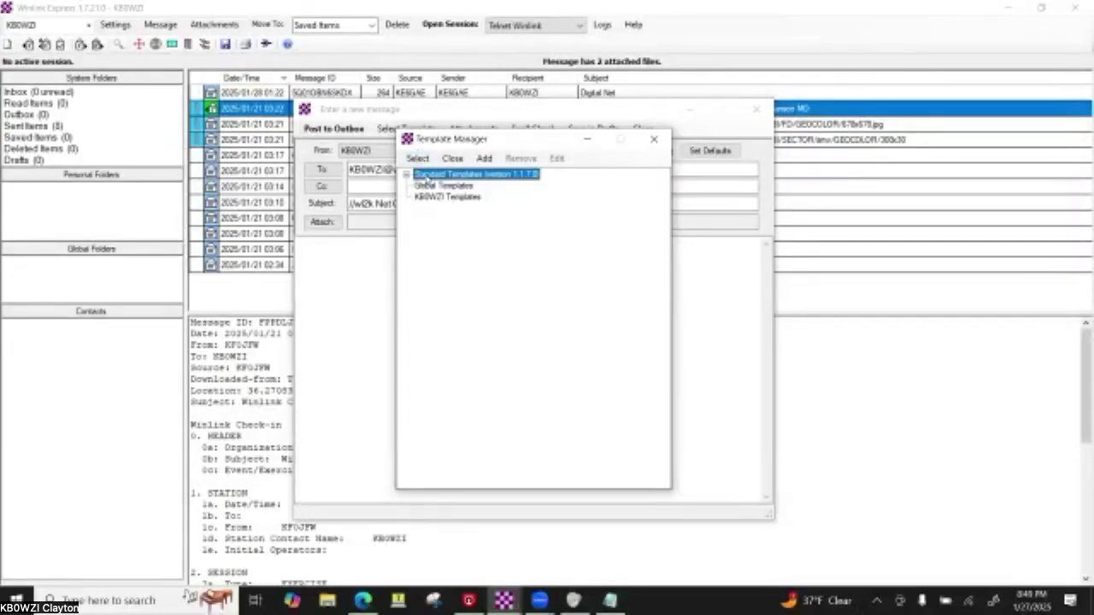
click(408, 174)
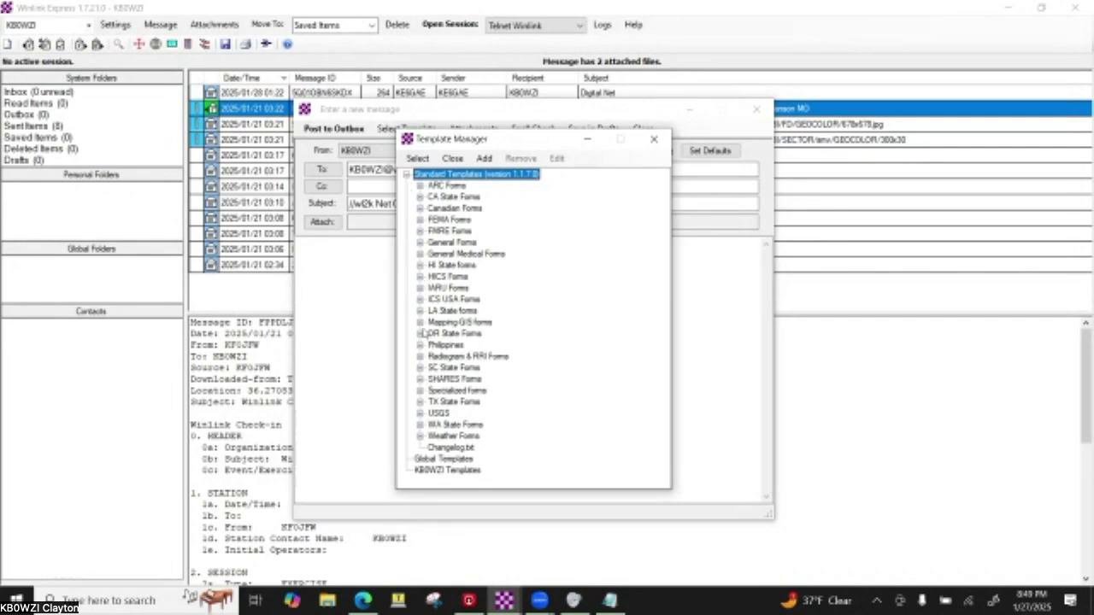
click(420, 322)
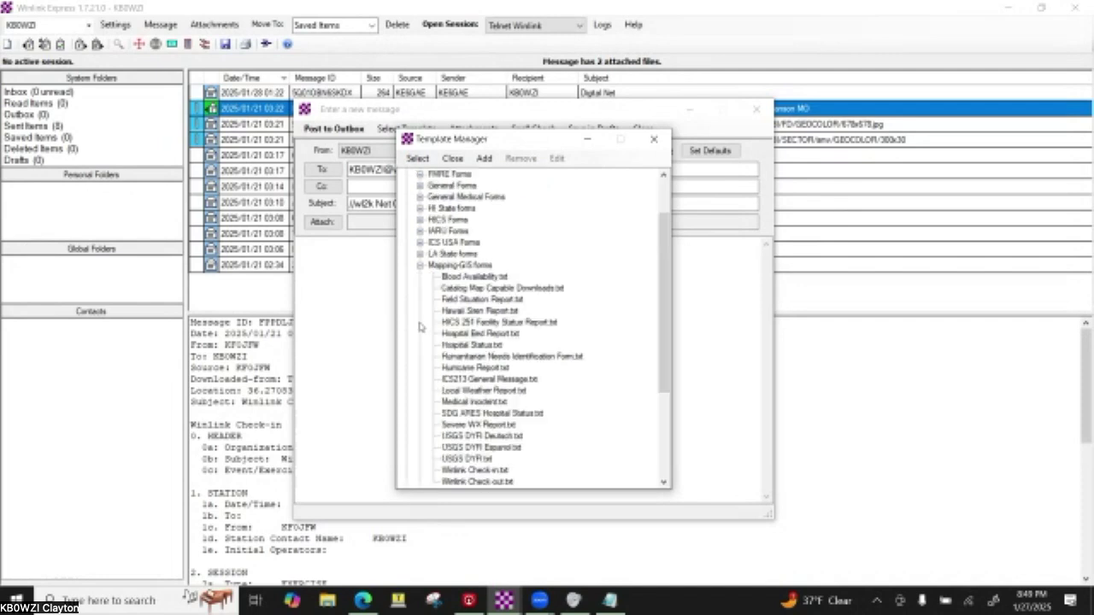
scroll(427, 294, down, 3)
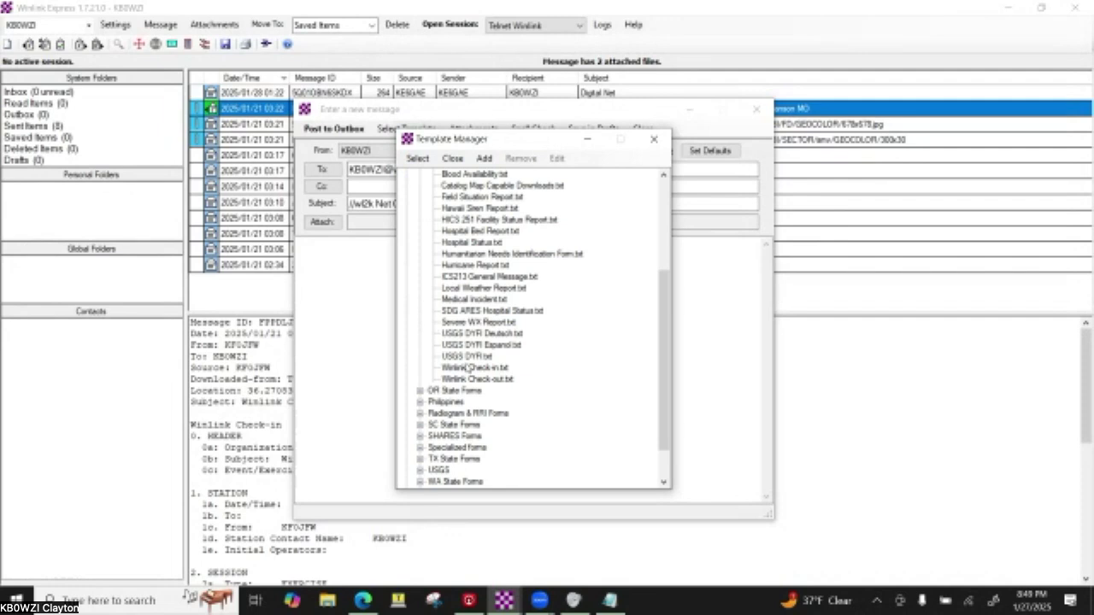
double_click(467, 367)
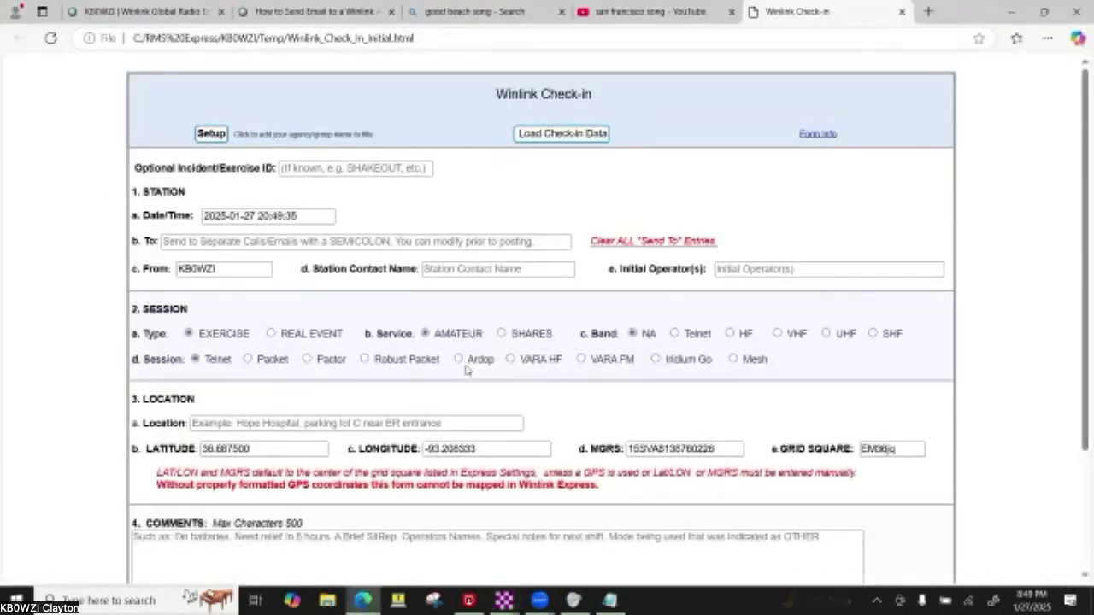
- Close the song-search and Winlink how-to tabs, leaving only the check-in form
click(731, 12)
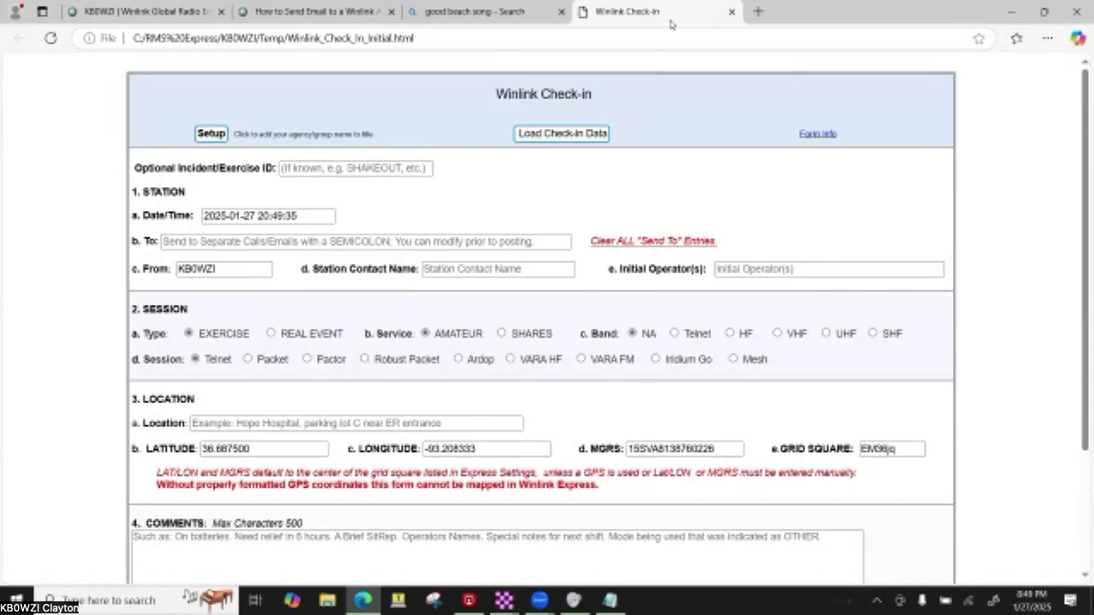
click(561, 12)
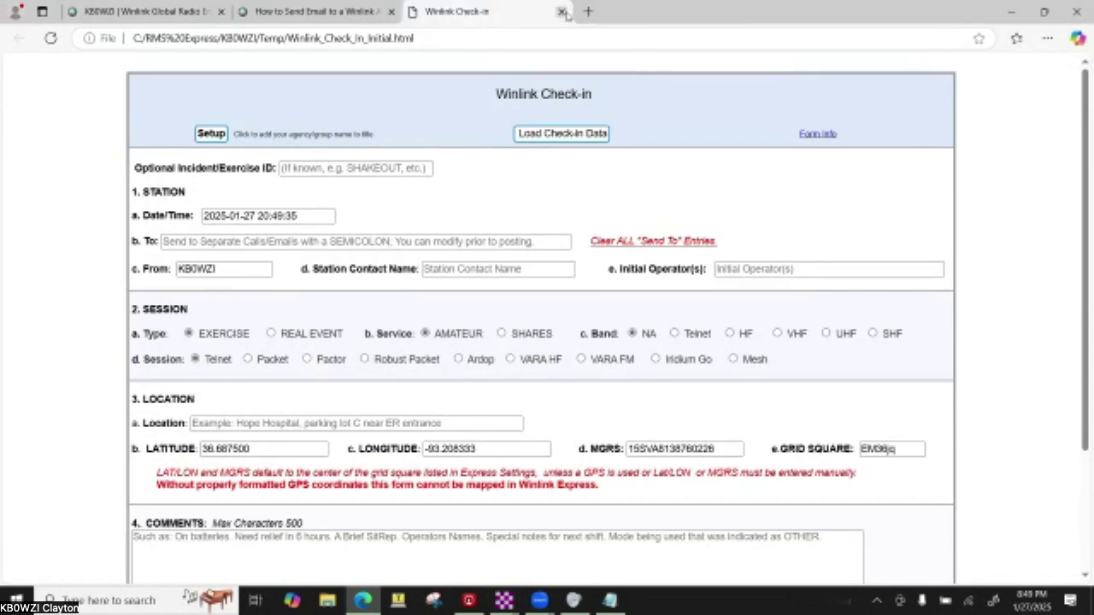
click(394, 12)
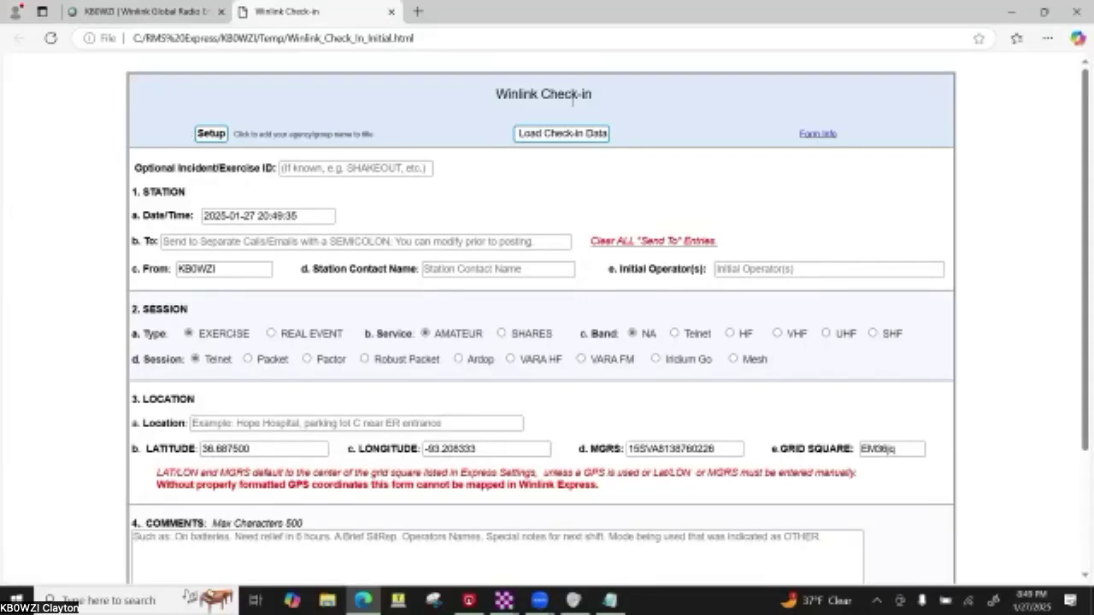
- Enter Incident/Exercise ID 'EXERCISE' and accept the current check-in date and time
click(338, 169)
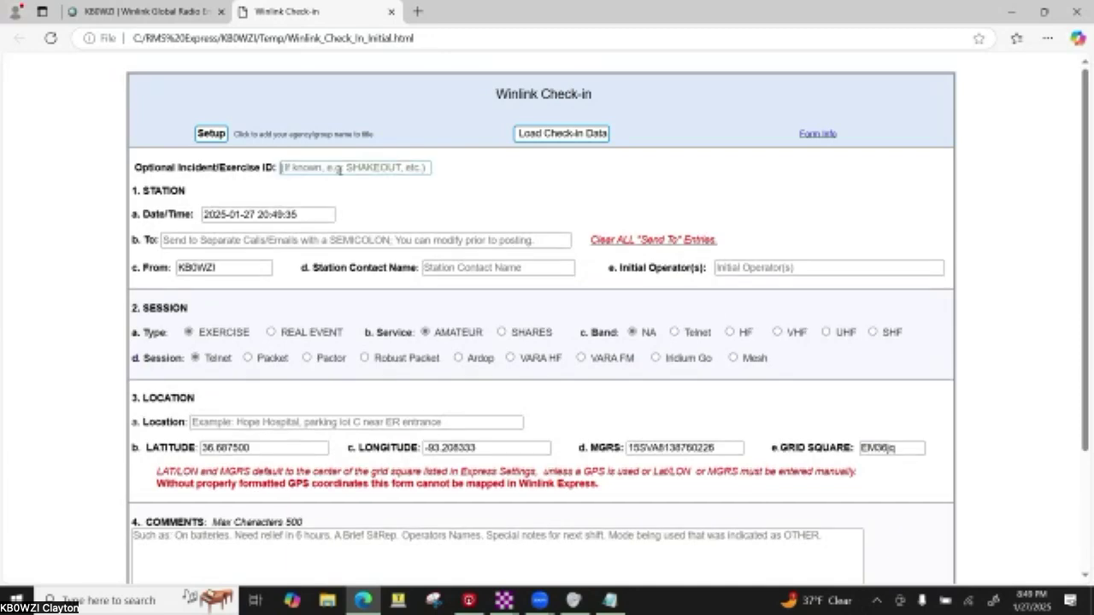
text(EXE)
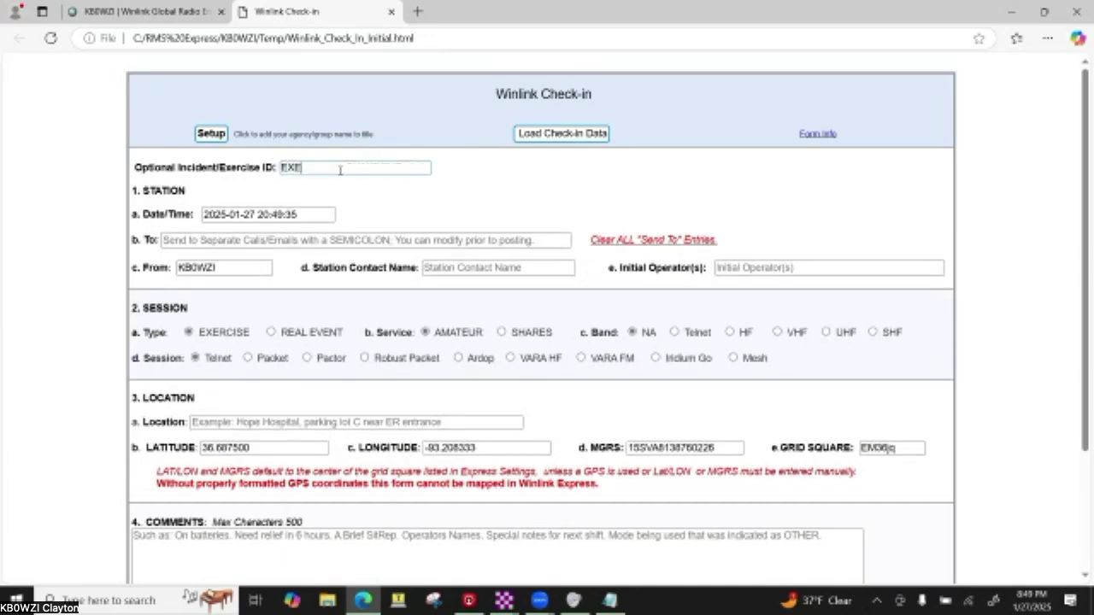
text(RCISE)
click(248, 216)
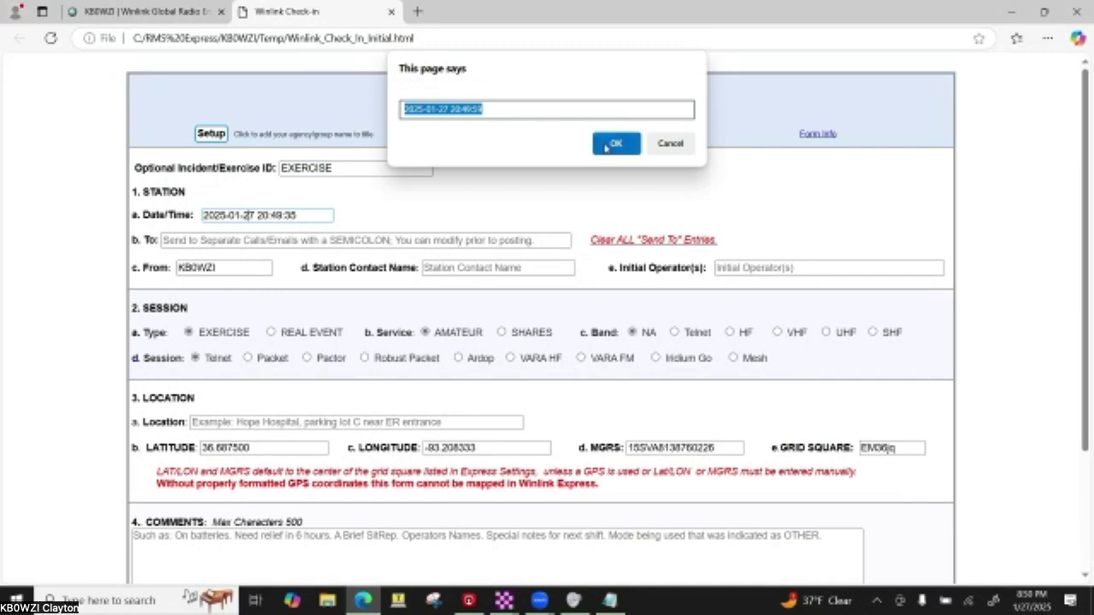
click(606, 146)
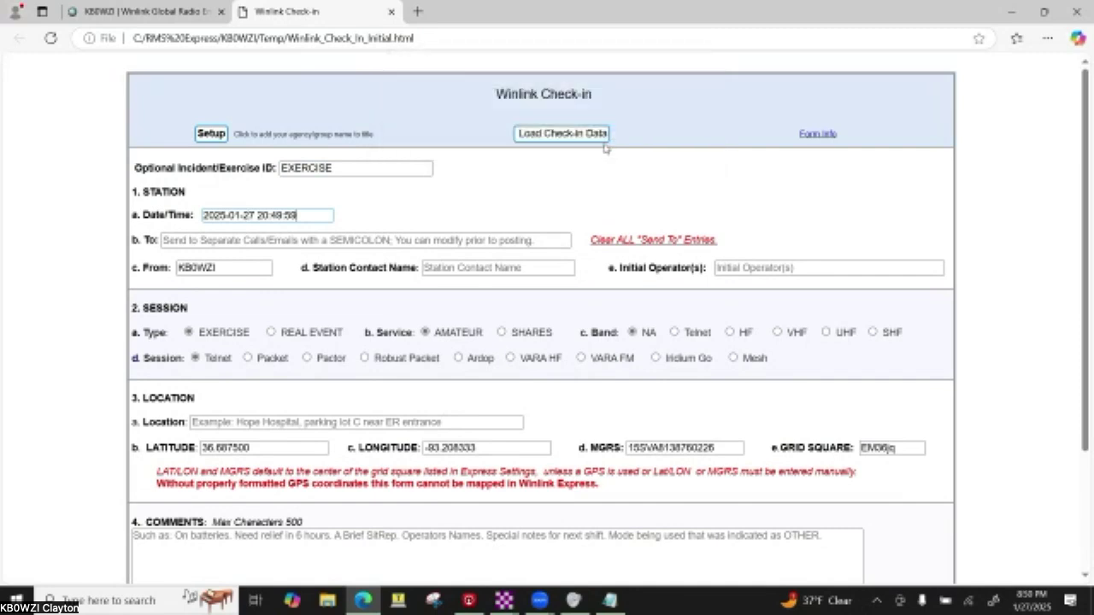
- Enter the recipient's callsign and the operator's name as the station contact
click(216, 243)
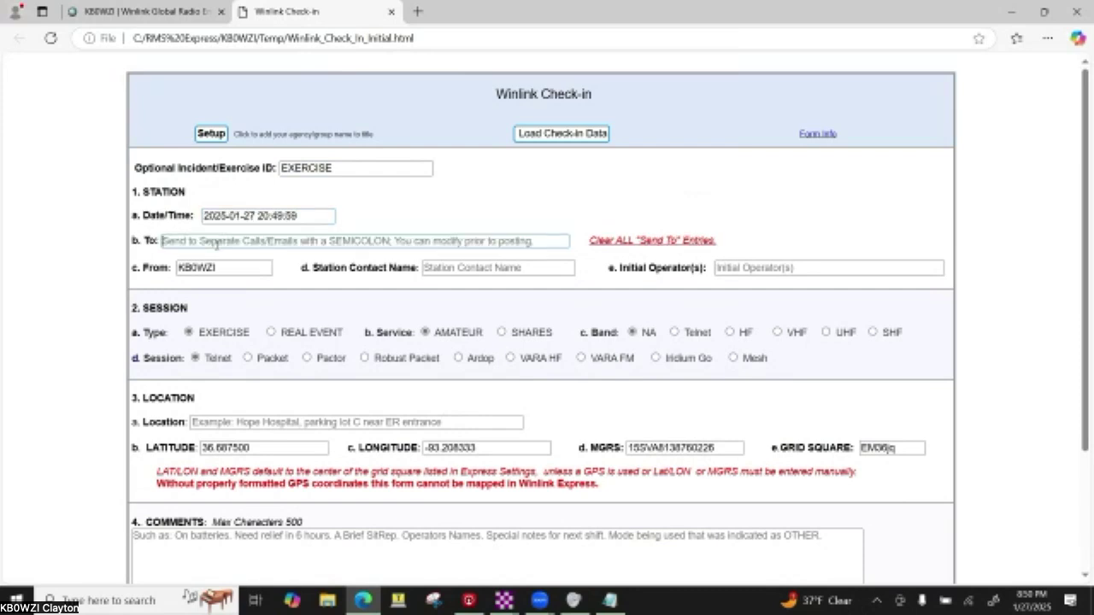
text(KB0WZ)
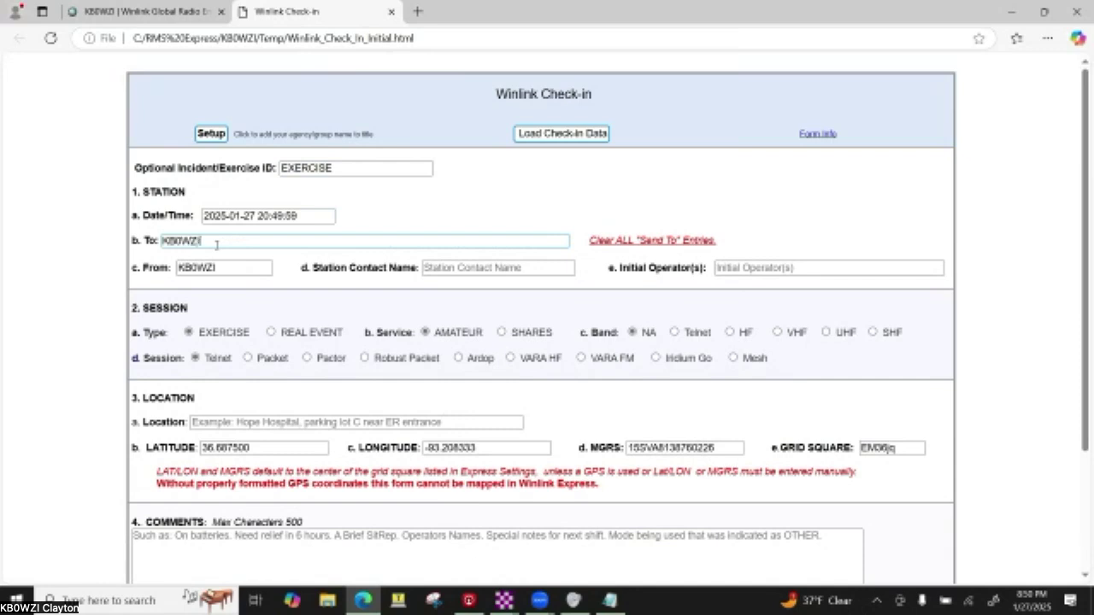
text(I)
key(Tab)
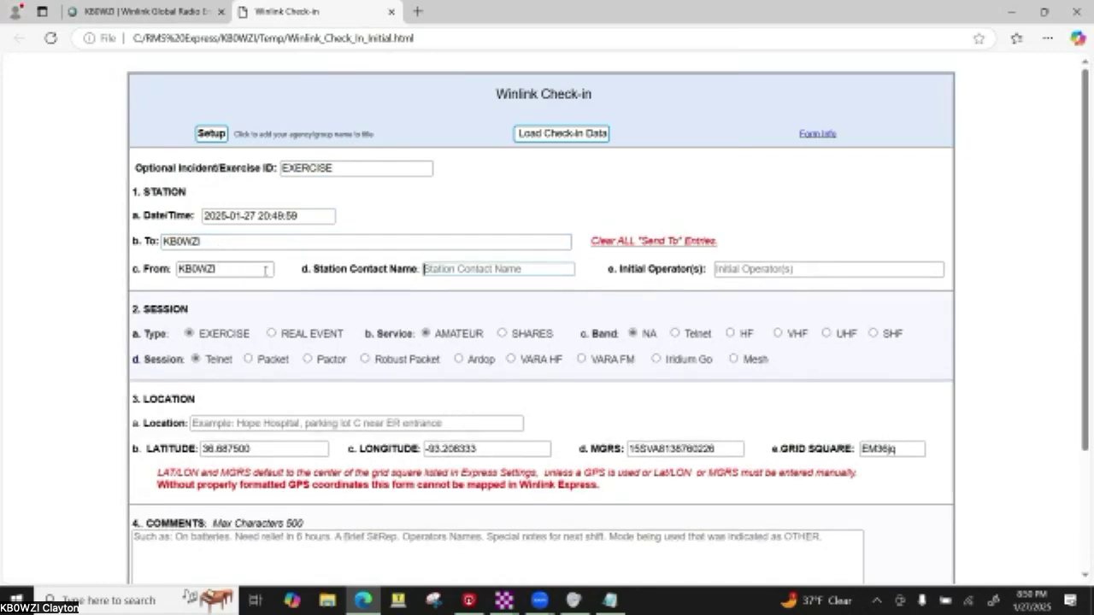
click(461, 269)
text(Clayton)
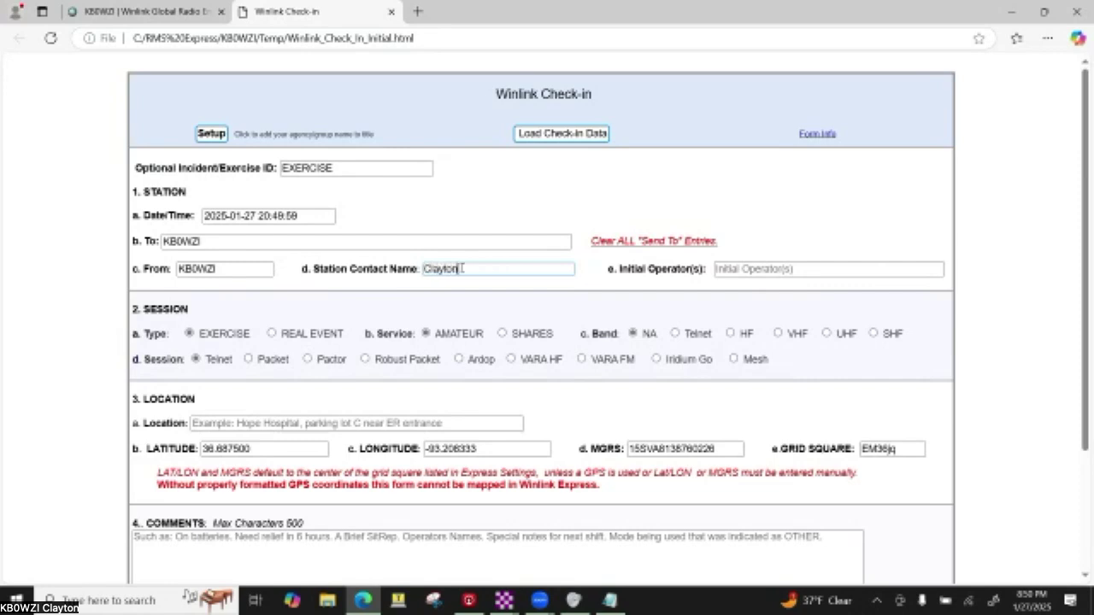
key(Tab)
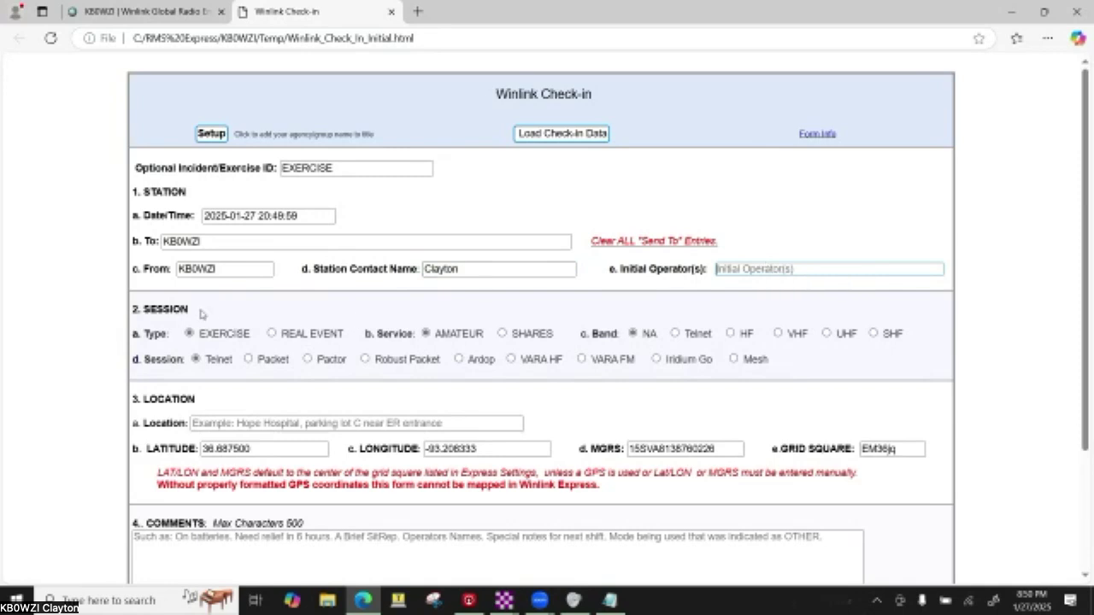
scroll(201, 314, down, 2)
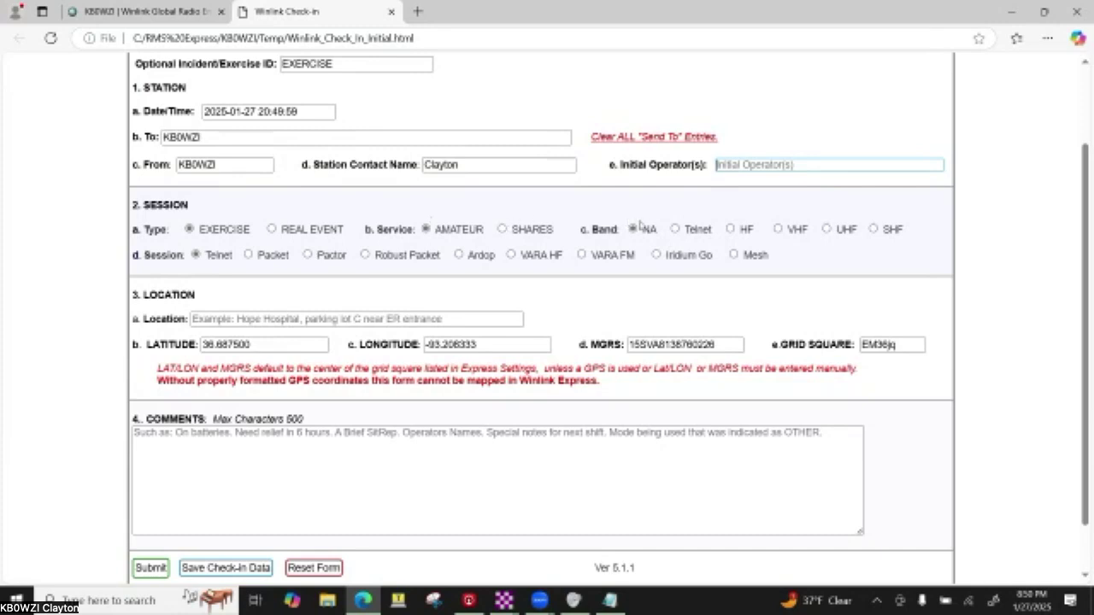
- Set band and session both to Telnet, after briefly trying VHF and Packet
click(674, 230)
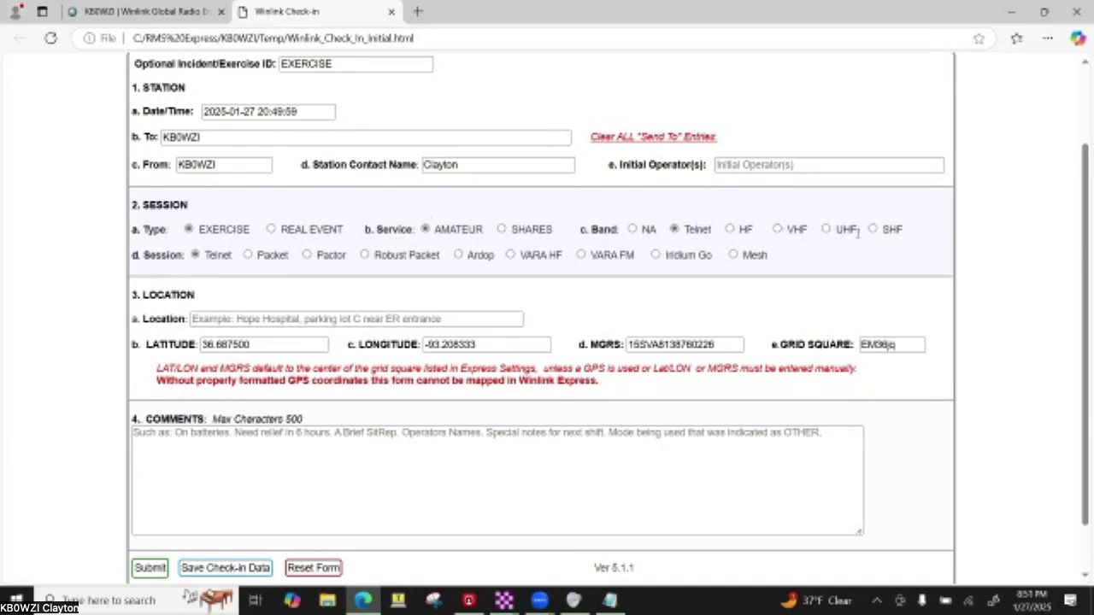
drag(835, 237, 641, 255)
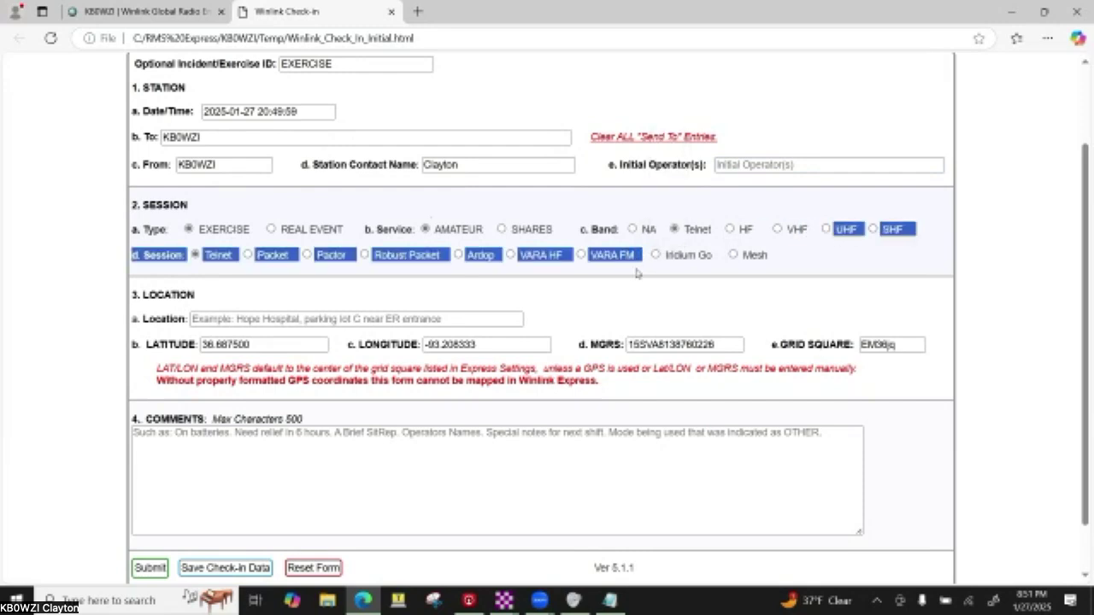
click(624, 293)
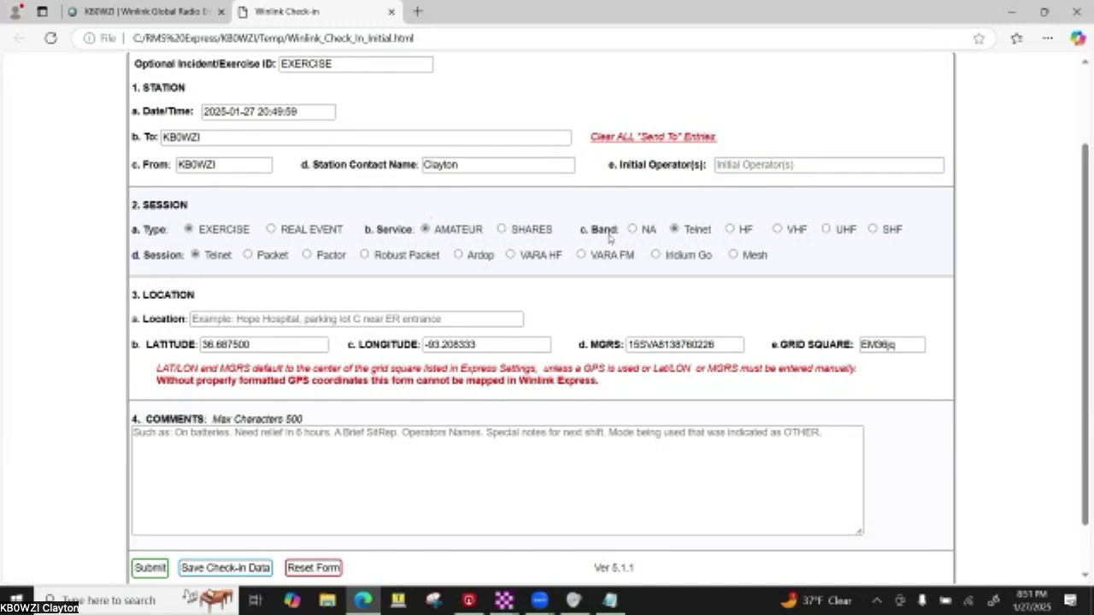
click(777, 229)
click(248, 255)
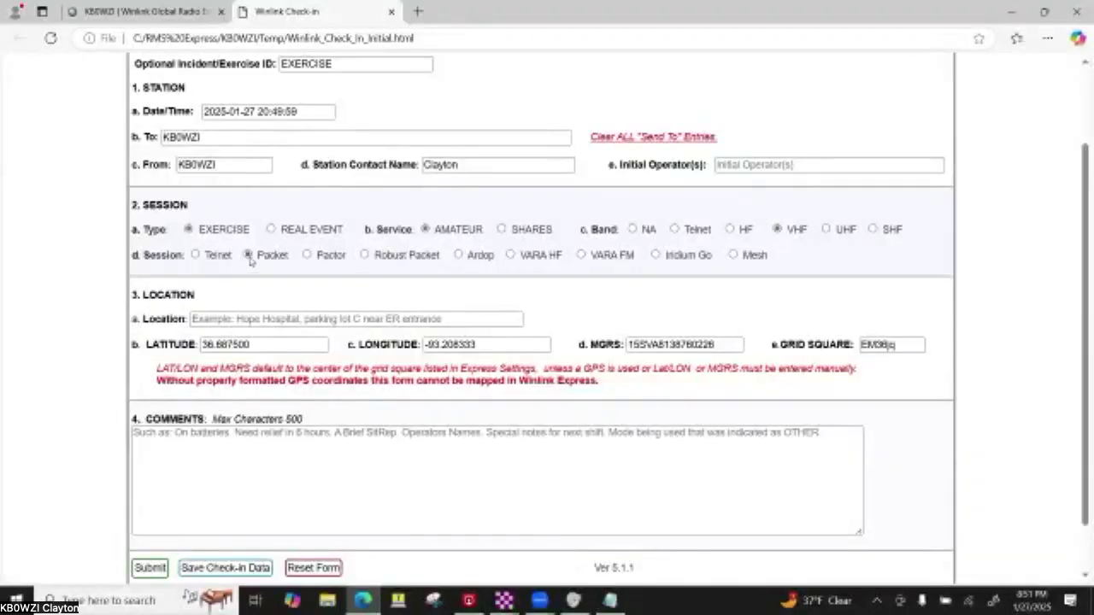
click(675, 229)
click(195, 255)
click(219, 318)
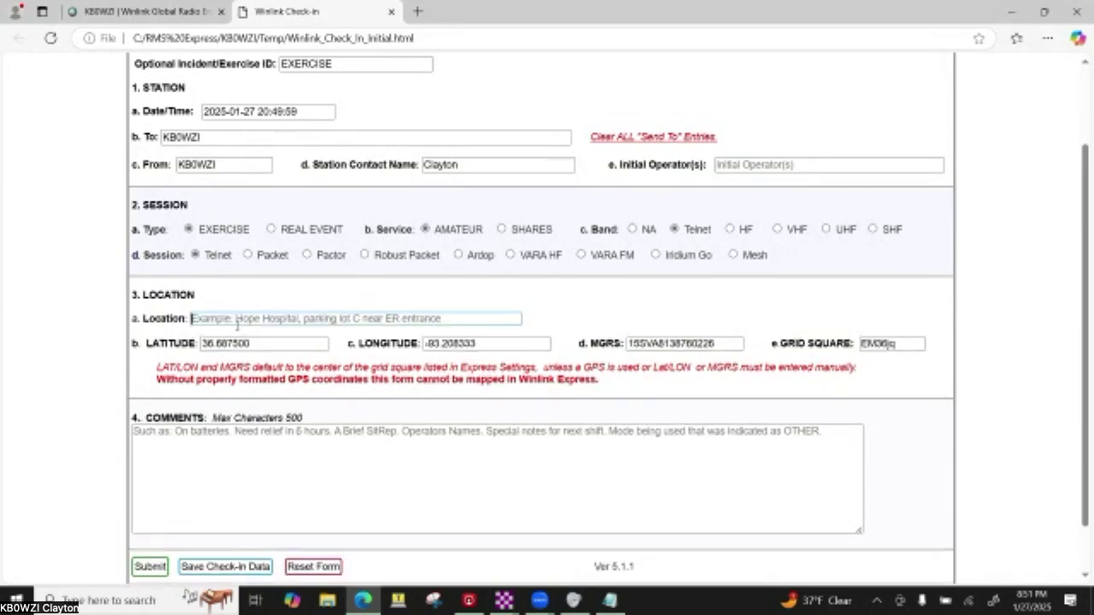
- Enter 'Home Taney County' as the check-in location
text(Tane)
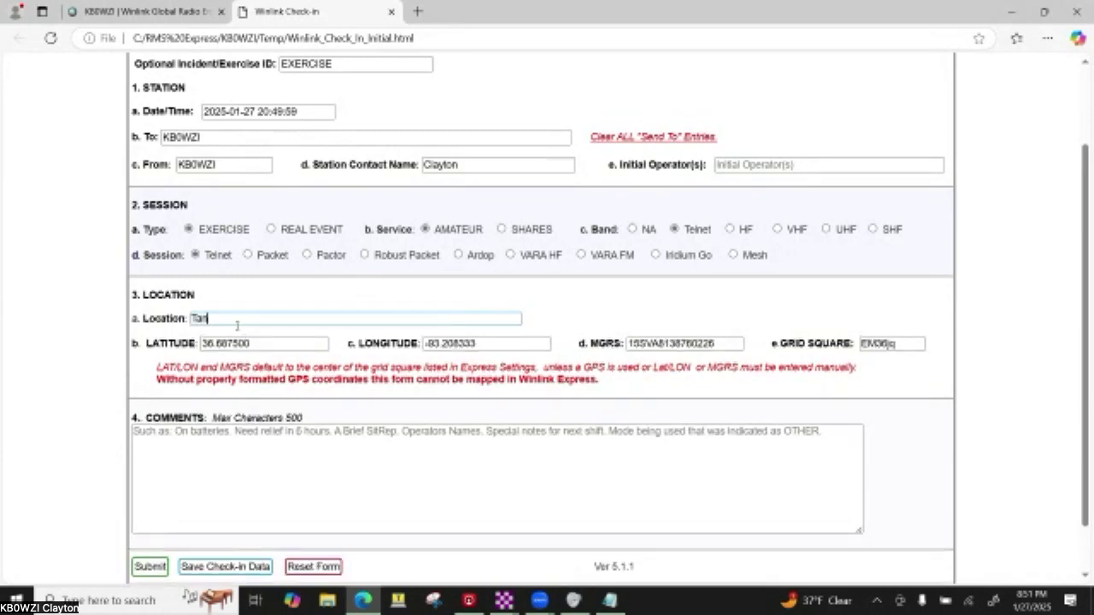
key(BackSpace)
key(BackSpace)
text(Home Tanpy County)
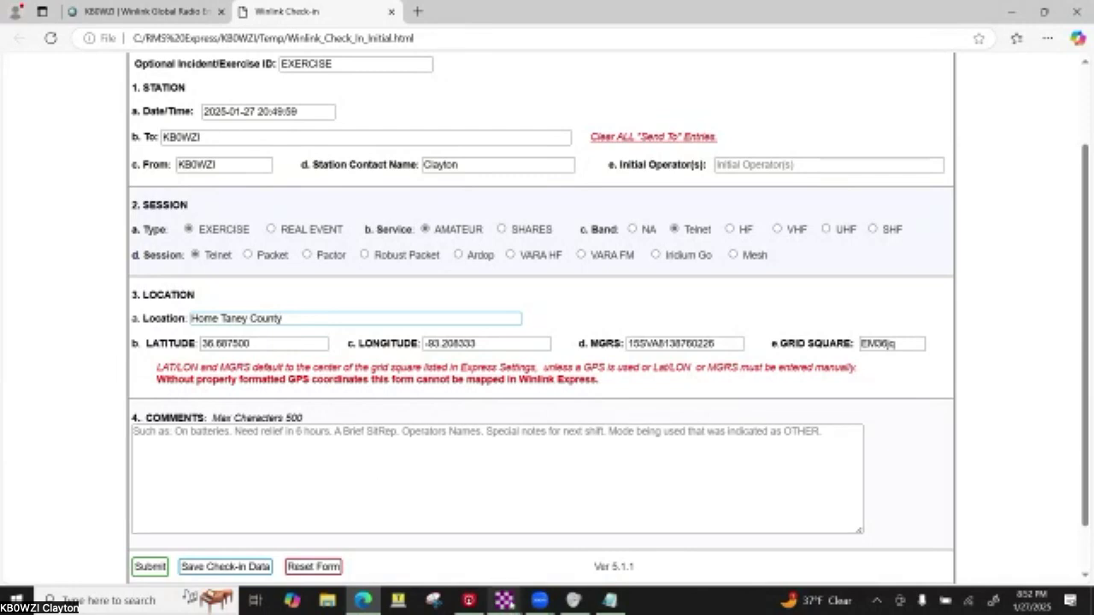
mouse_move(504, 601)
click(510, 569)
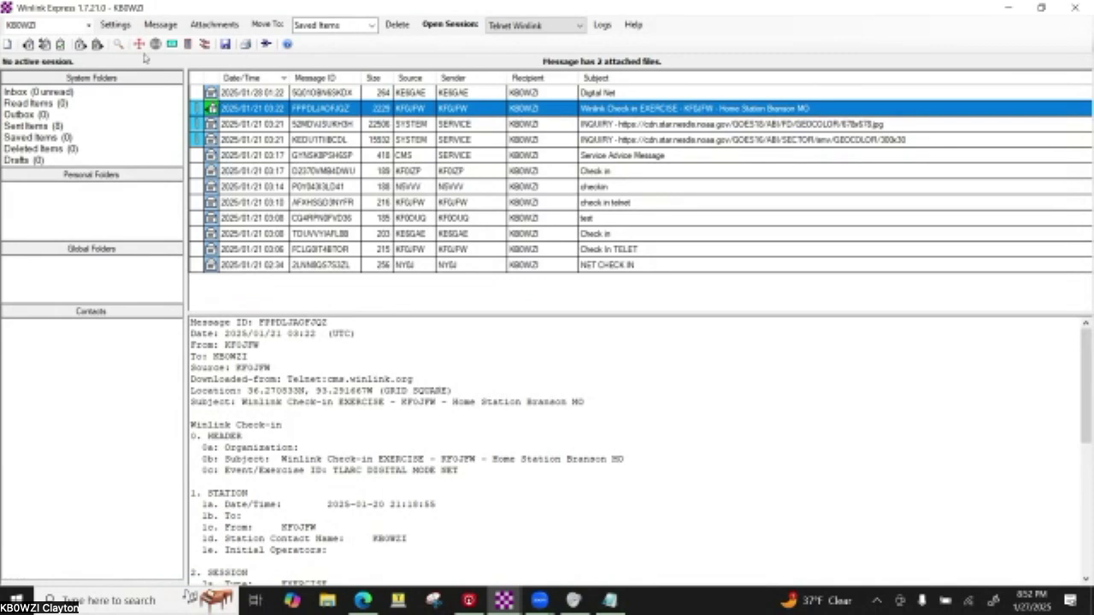
click(124, 27)
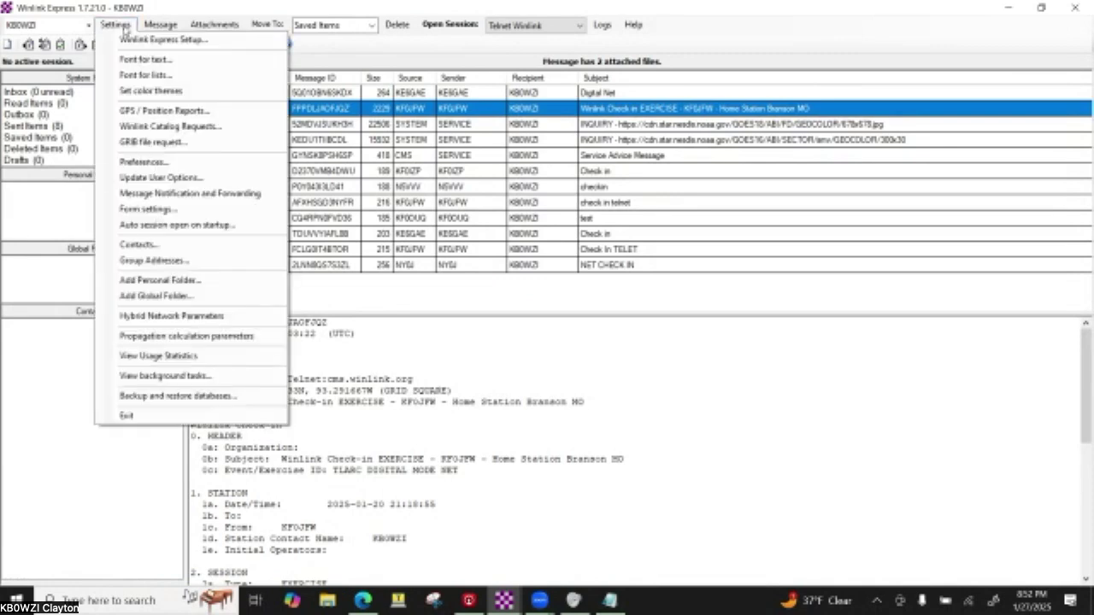
click(157, 112)
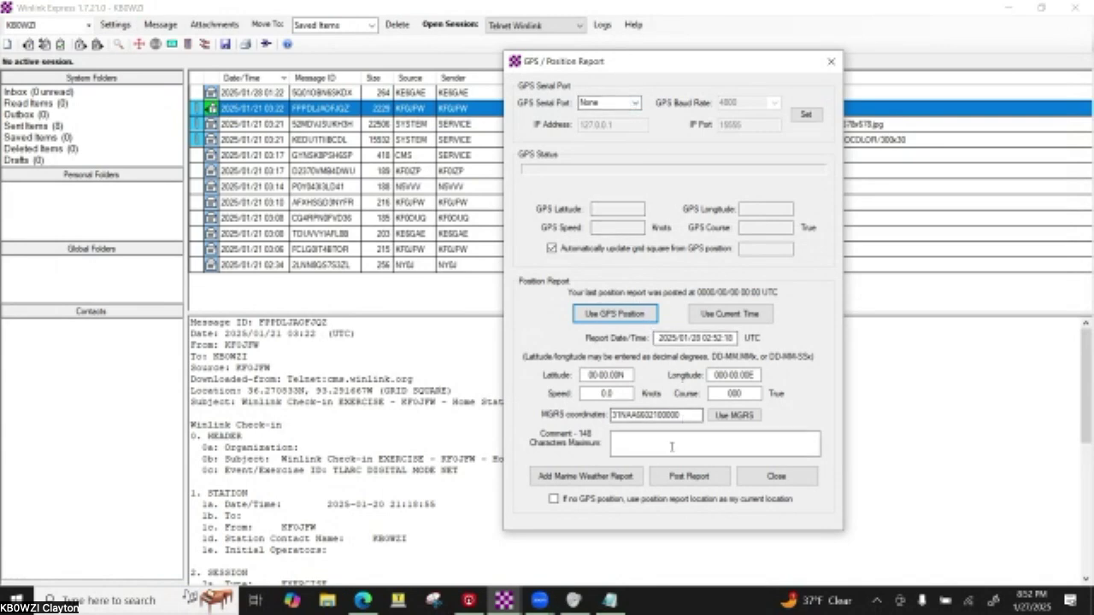
click(767, 481)
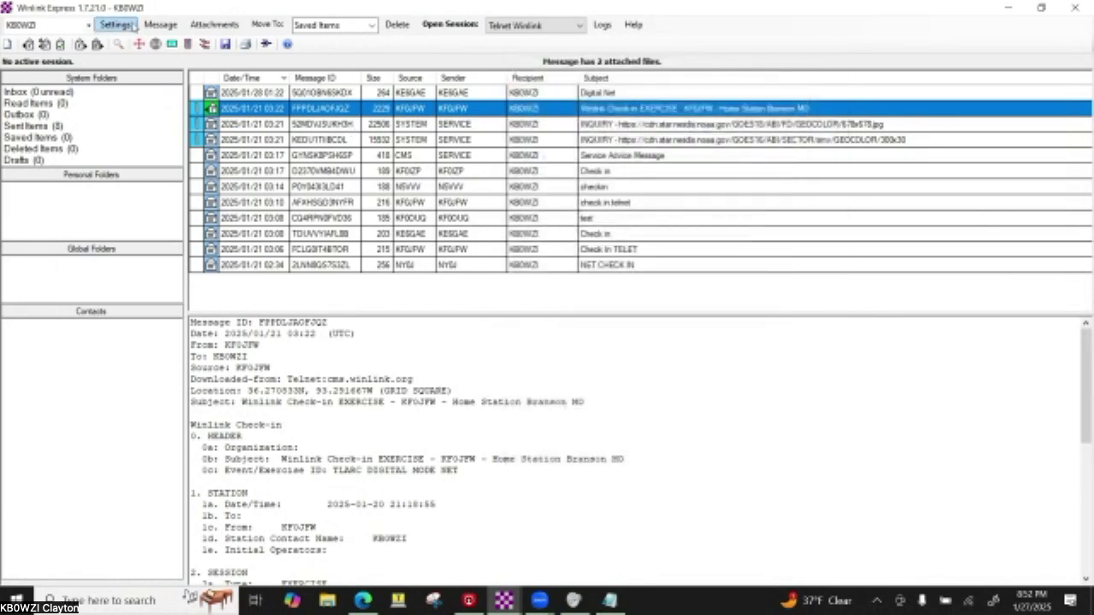
click(134, 26)
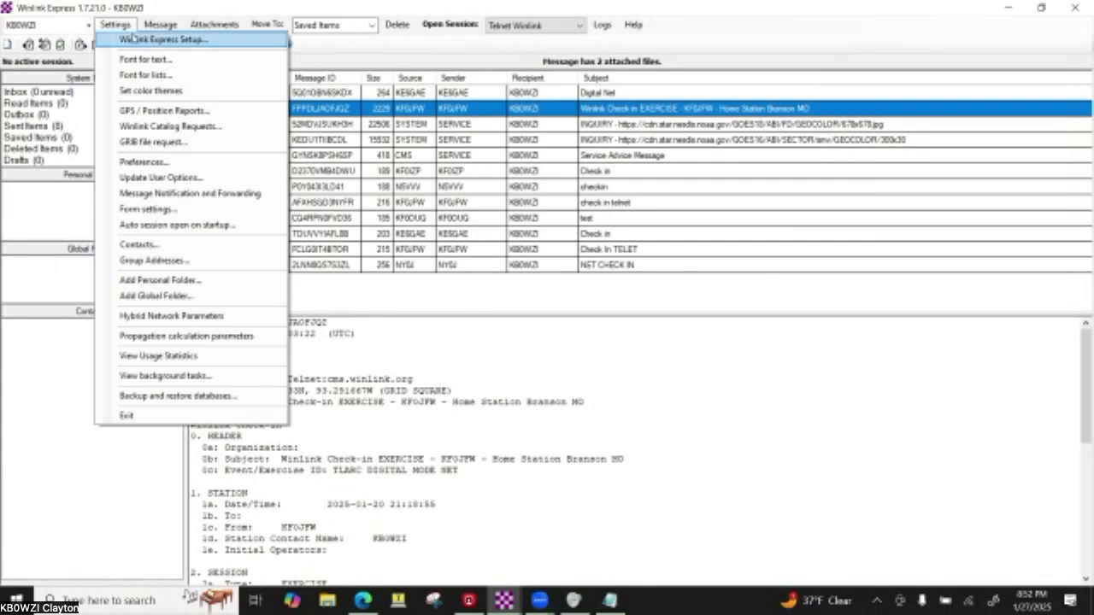
click(135, 40)
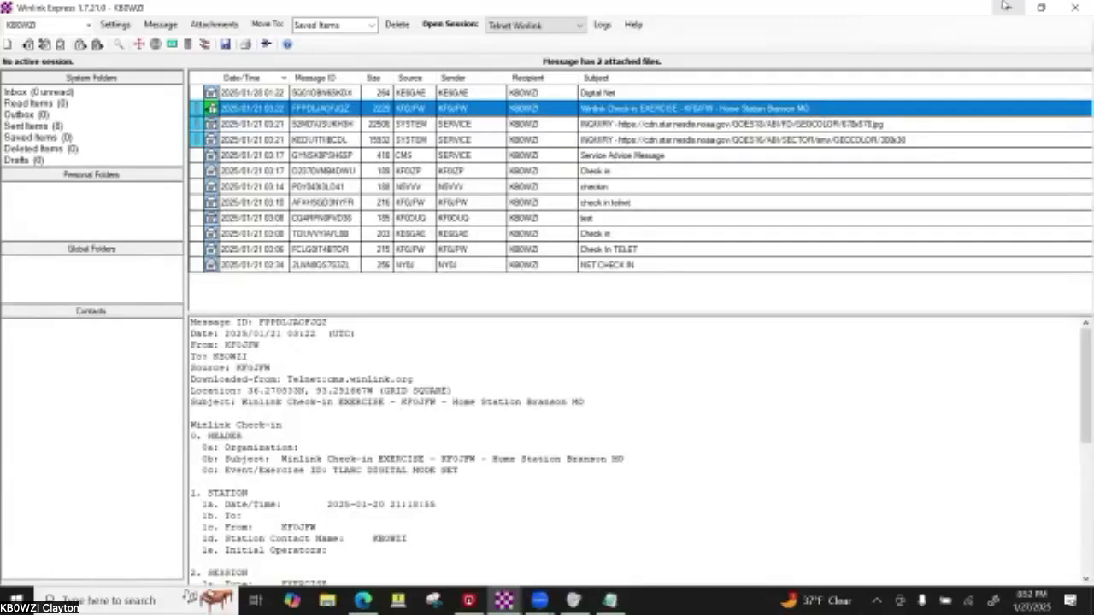
click(1005, 6)
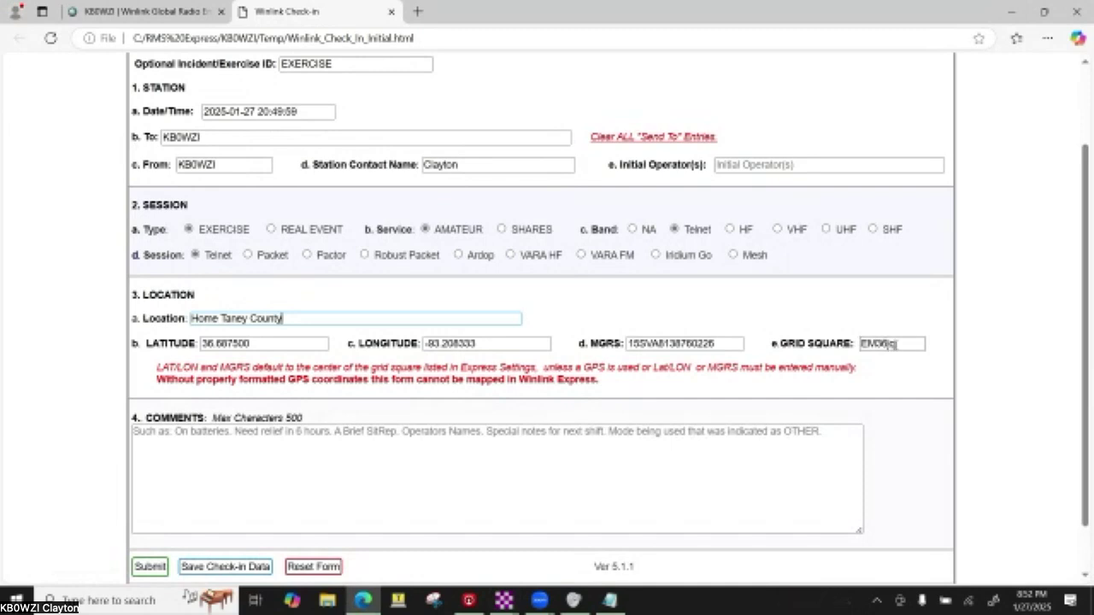
click(312, 507)
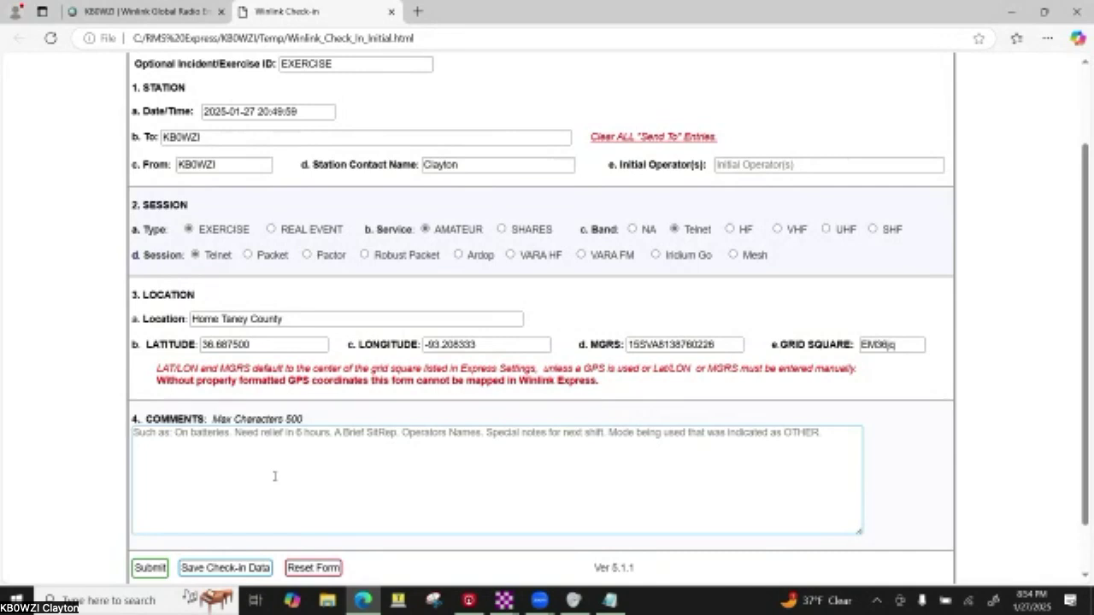
- Add a comment noting 'Telenet' and the operator's name, then submit the form
text(Tel)
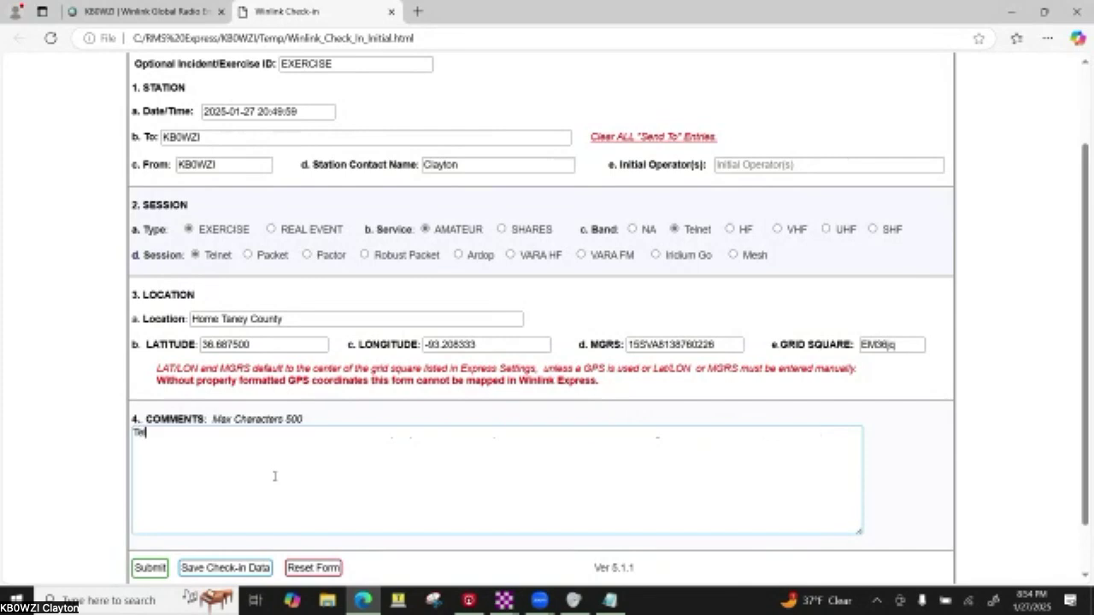
text(enet, Clayton)
key(Return)
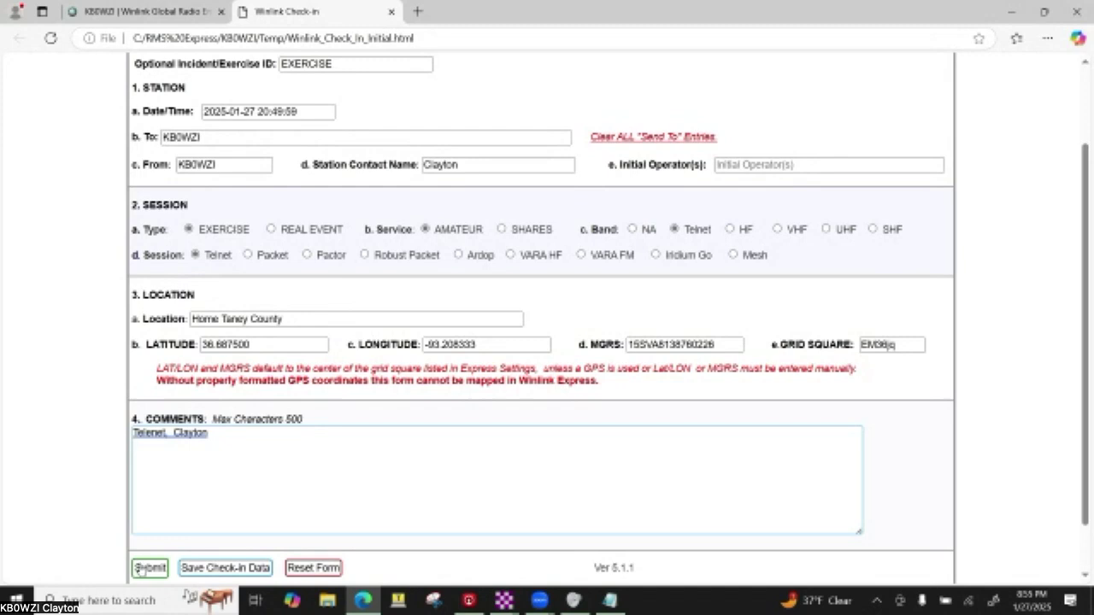
click(147, 569)
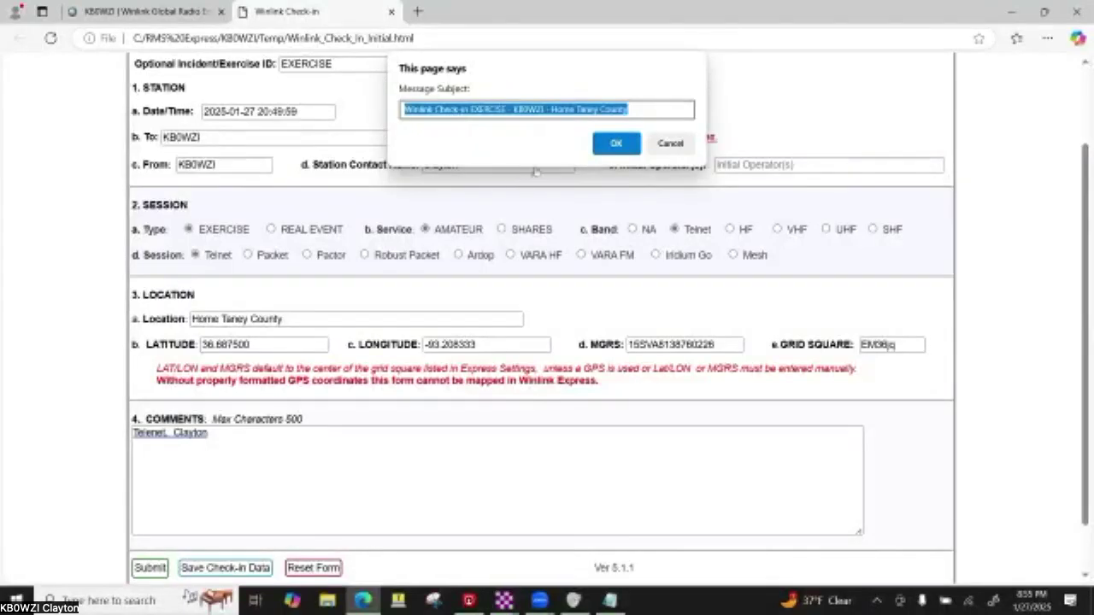
- Accept the suggested message subject and acknowledge the submission instructions
click(607, 146)
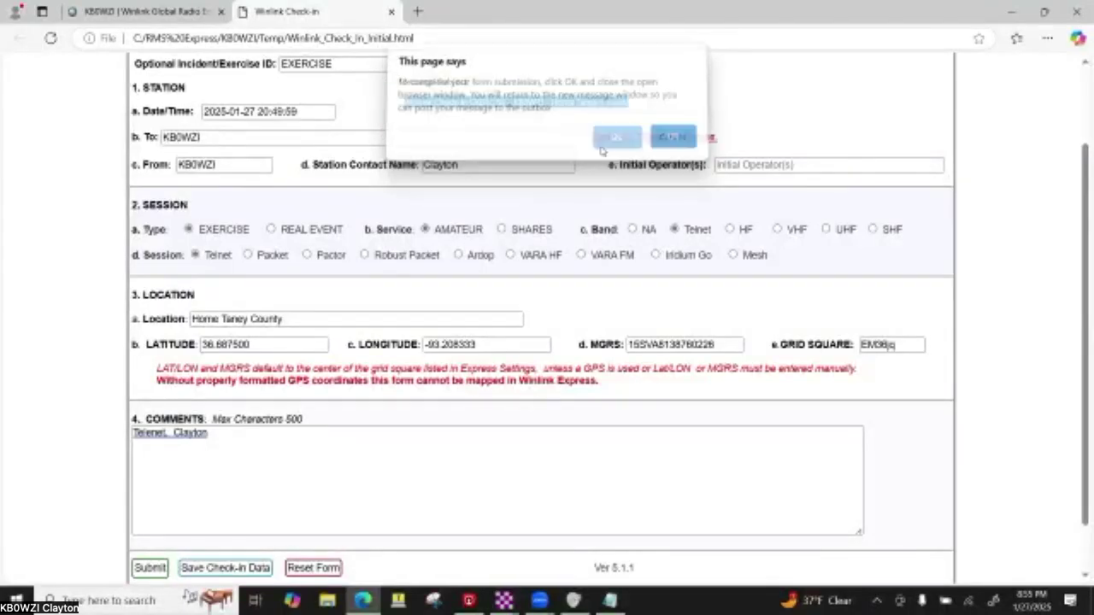
click(666, 146)
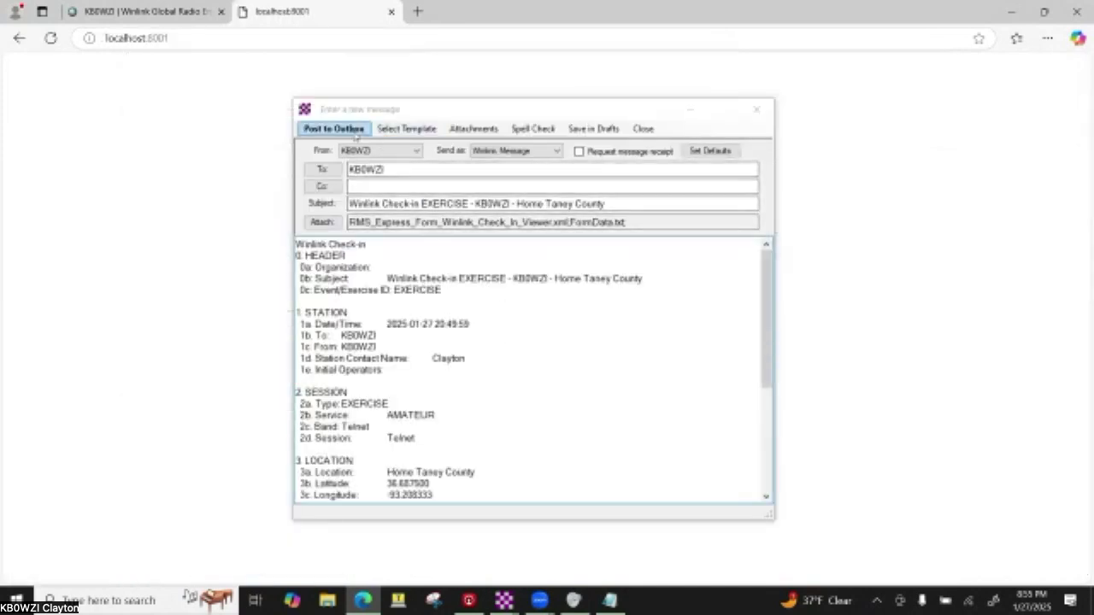
- Return to Winlink Express's new message carrying the 'Winlink Check-in EXERCISE' subject and form body
click(504, 601)
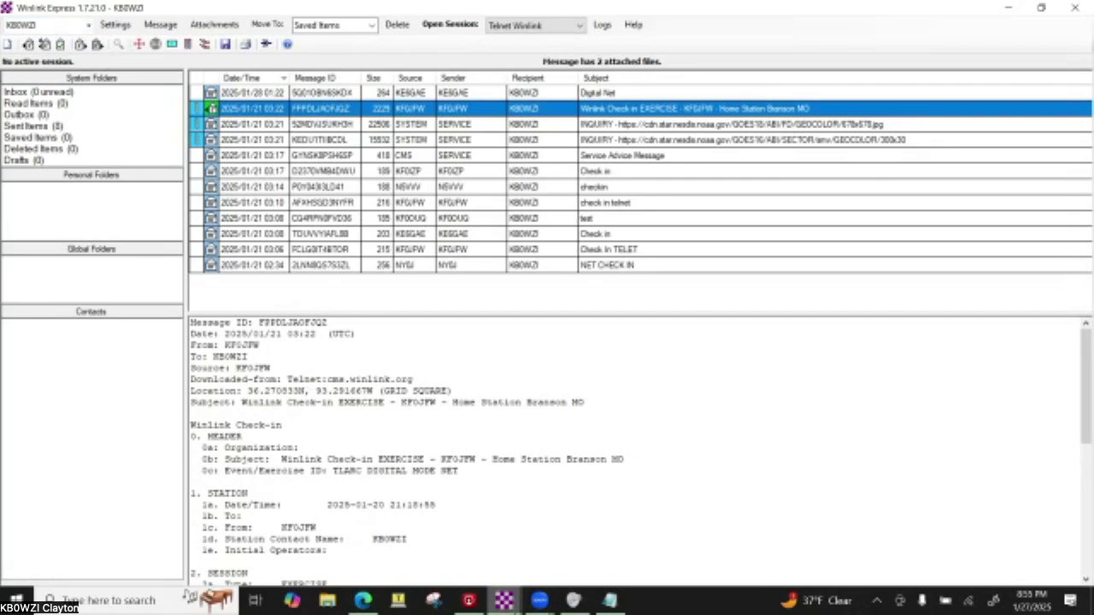
mouse_move(518, 605)
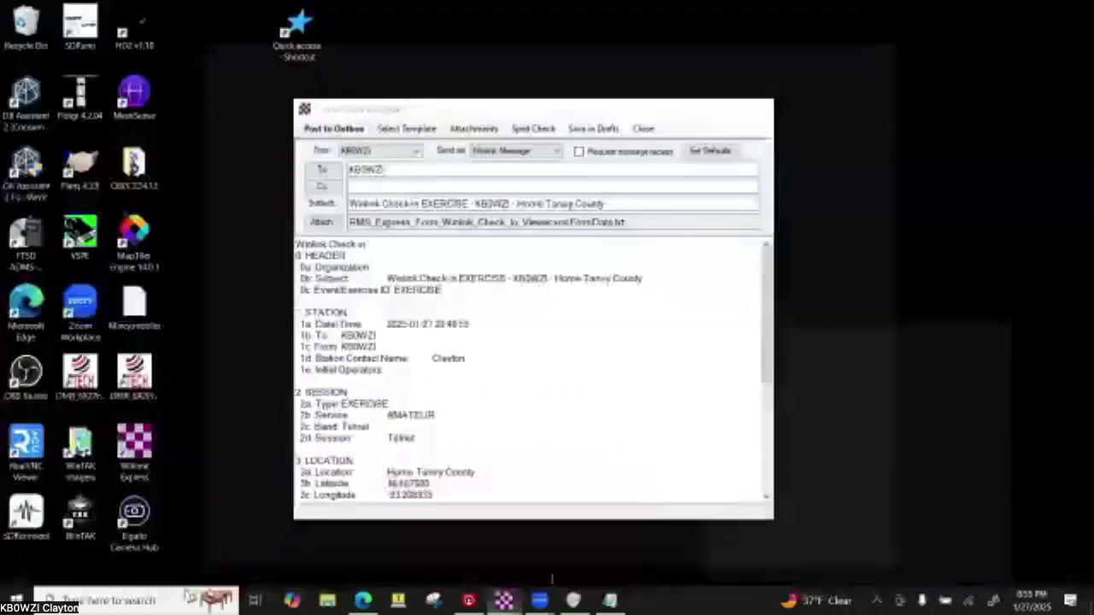
click(552, 581)
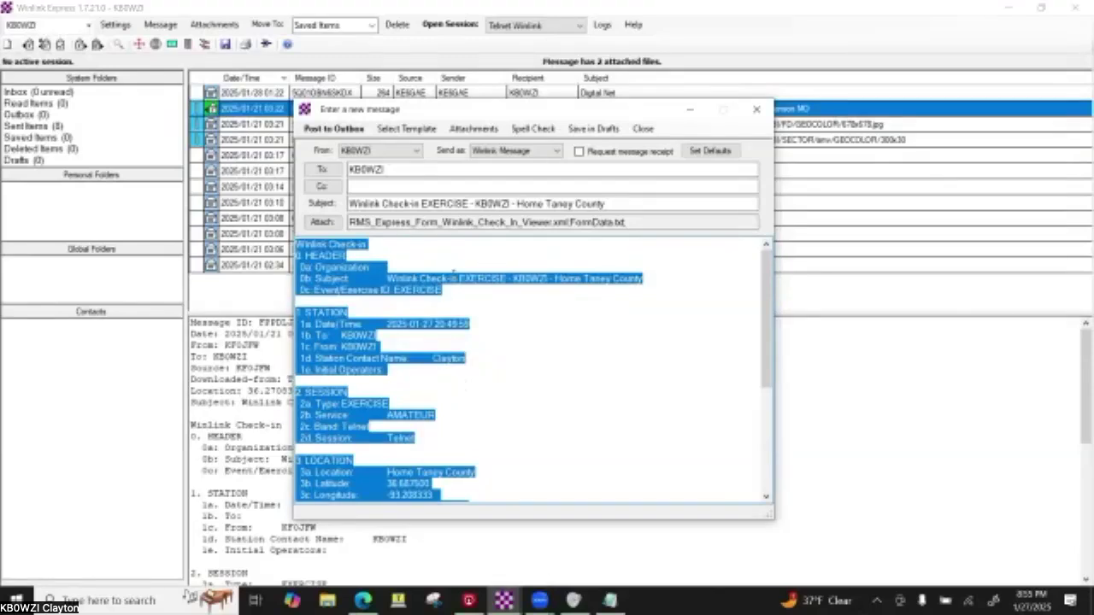
click(451, 279)
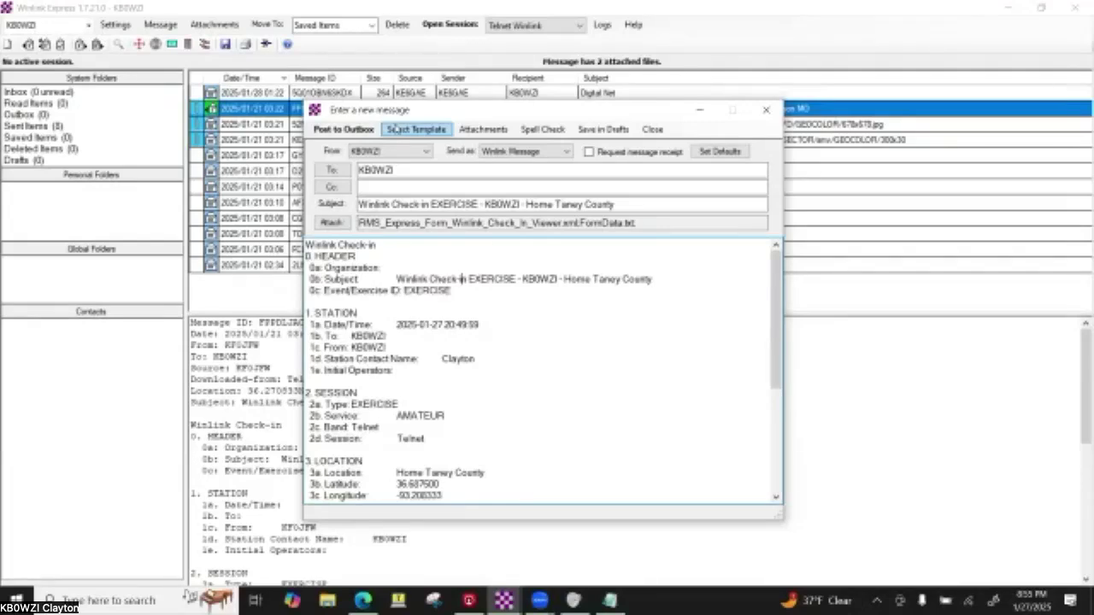
- Open Template Manager from the new message and expand the Mapping-GIS Forms group
click(402, 130)
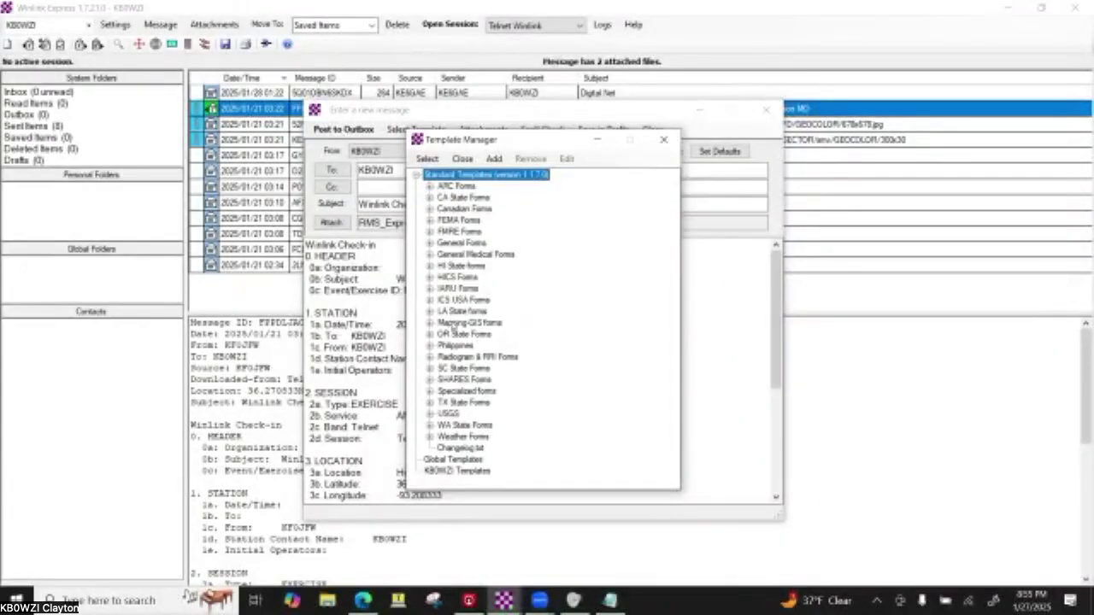
click(454, 325)
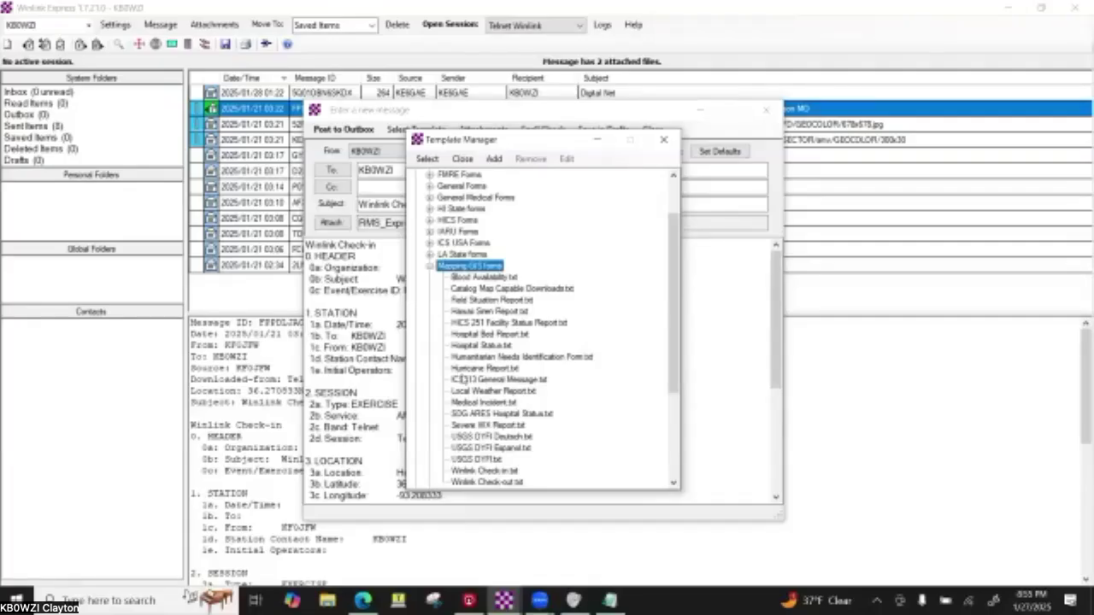
scroll(461, 376, down, 5)
scroll(462, 379, up, 1)
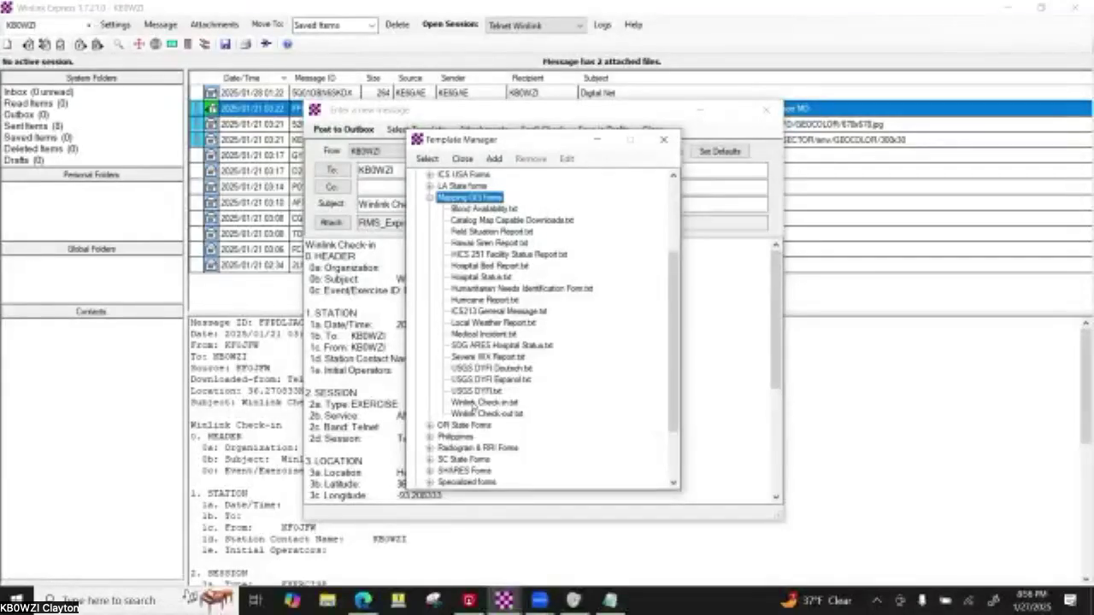
scroll(473, 407, up, 4)
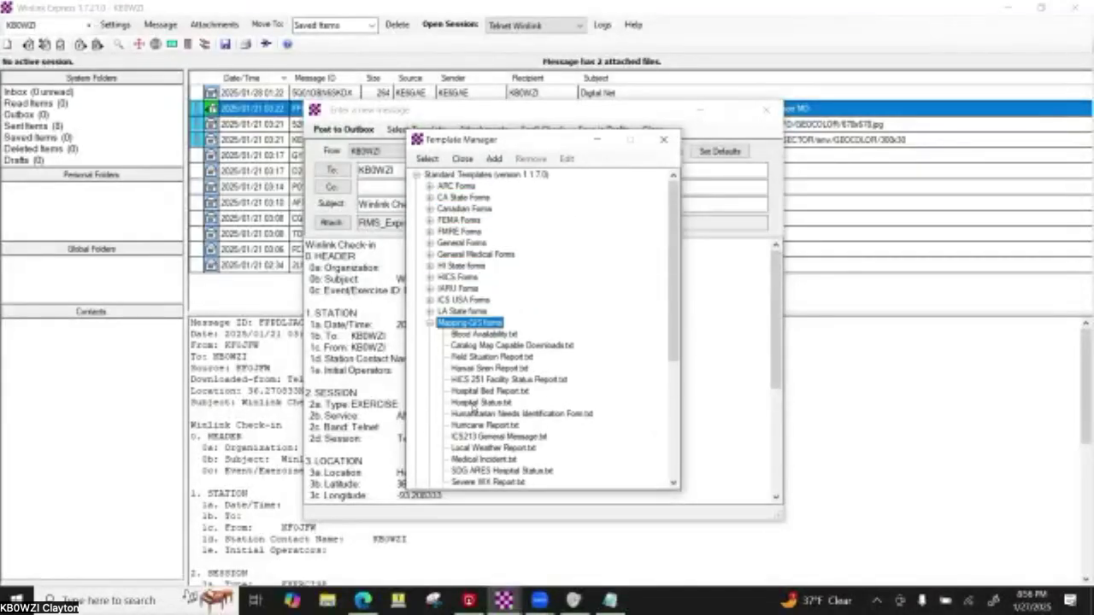
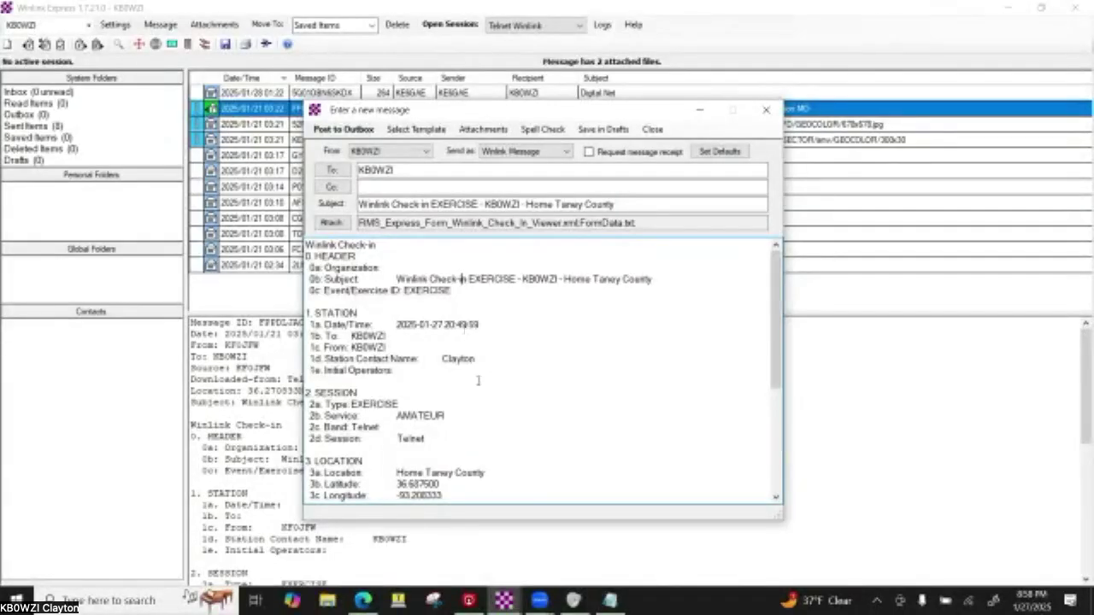
- Keep Send as set to Winlink Message and post the check-in to the Outbox
scroll(480, 377, down, 5)
scroll(479, 377, up, 1)
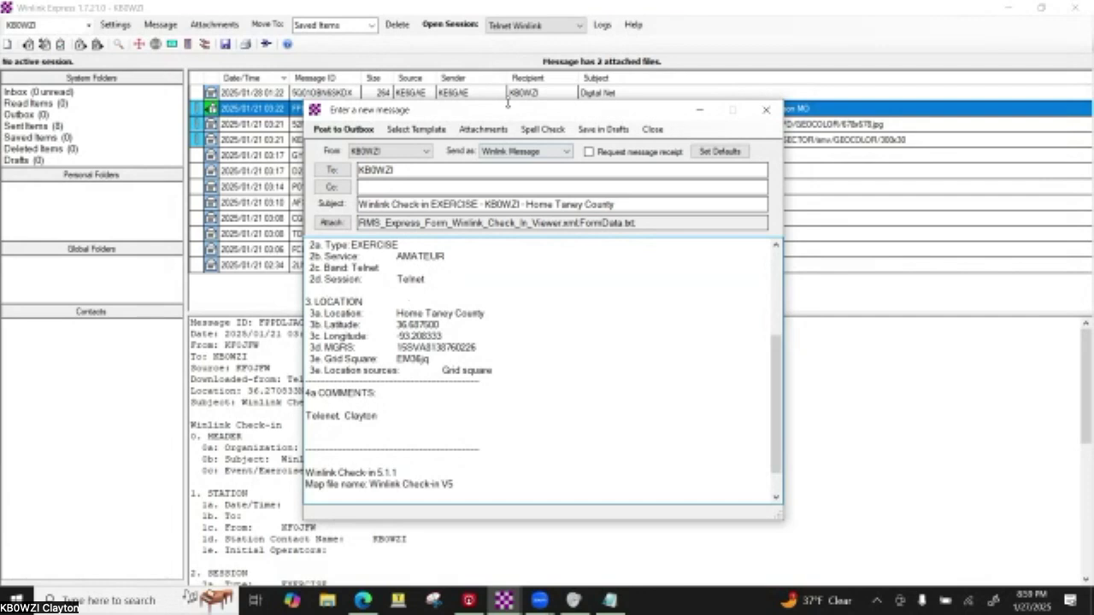
click(486, 152)
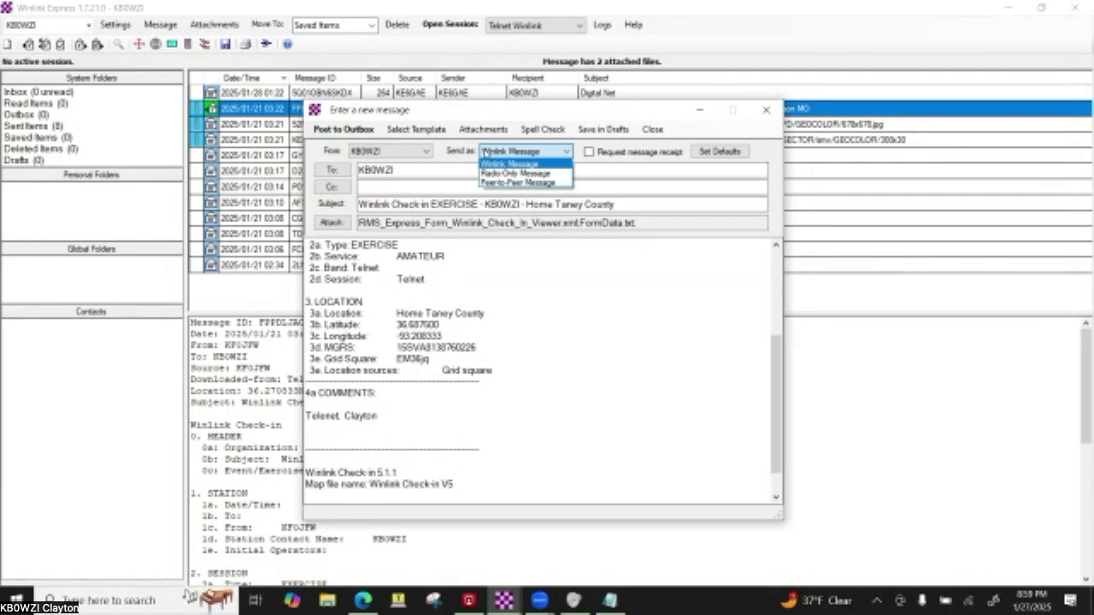
click(484, 152)
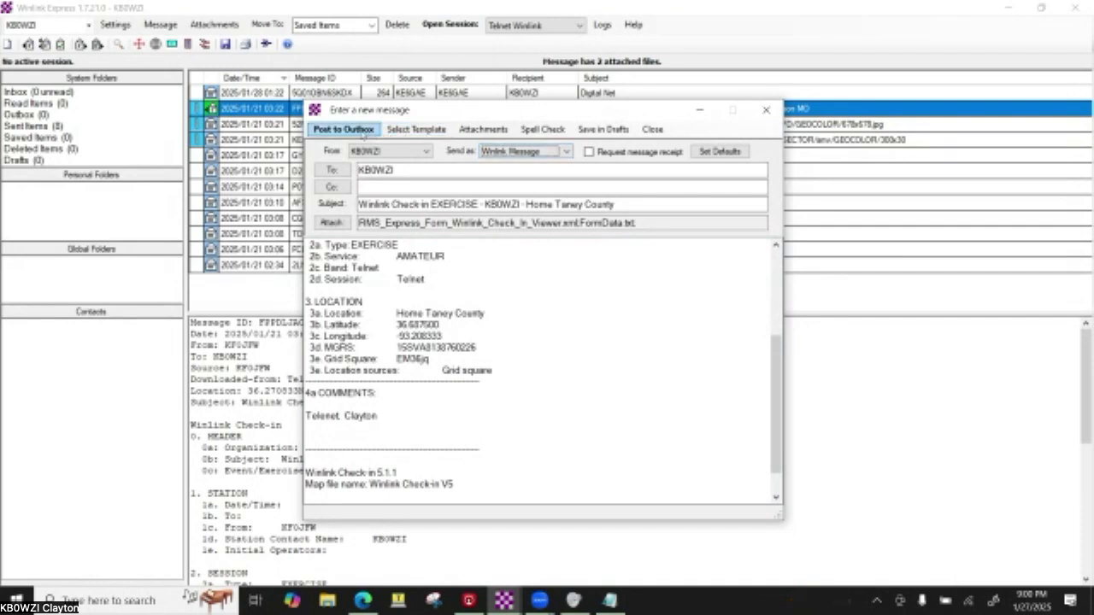
click(344, 129)
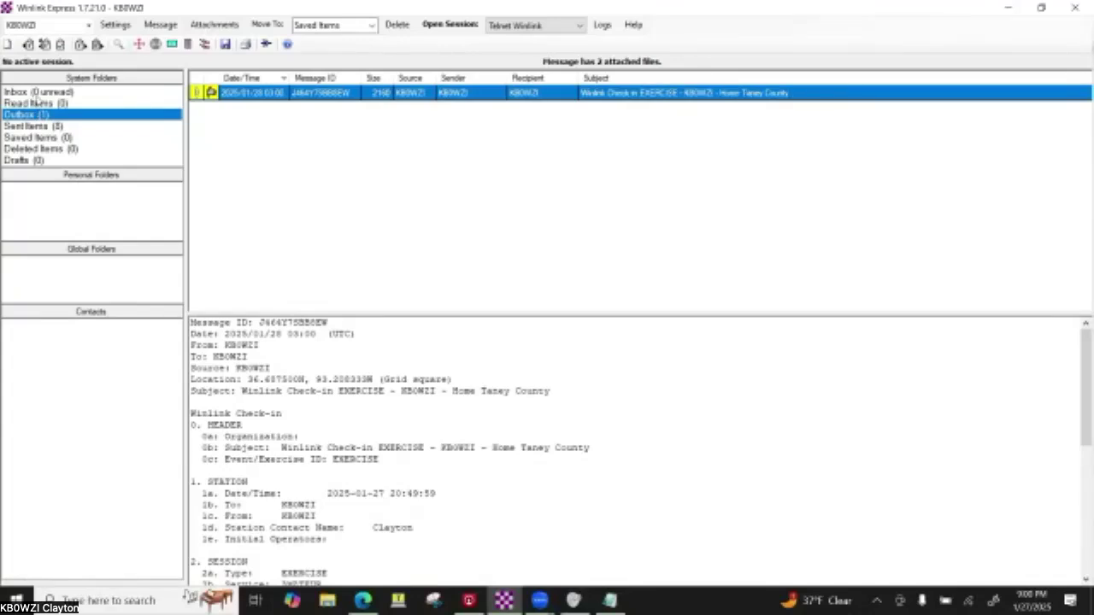
- Switch to the Inbox and open a session with Telnet Winlink as the connection type
click(37, 92)
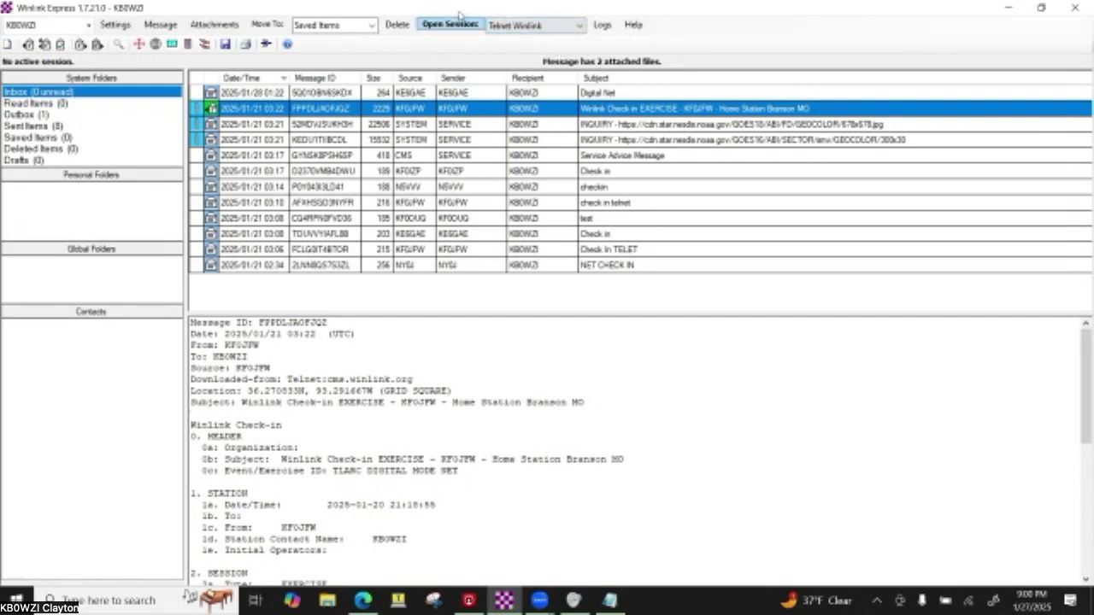
click(506, 31)
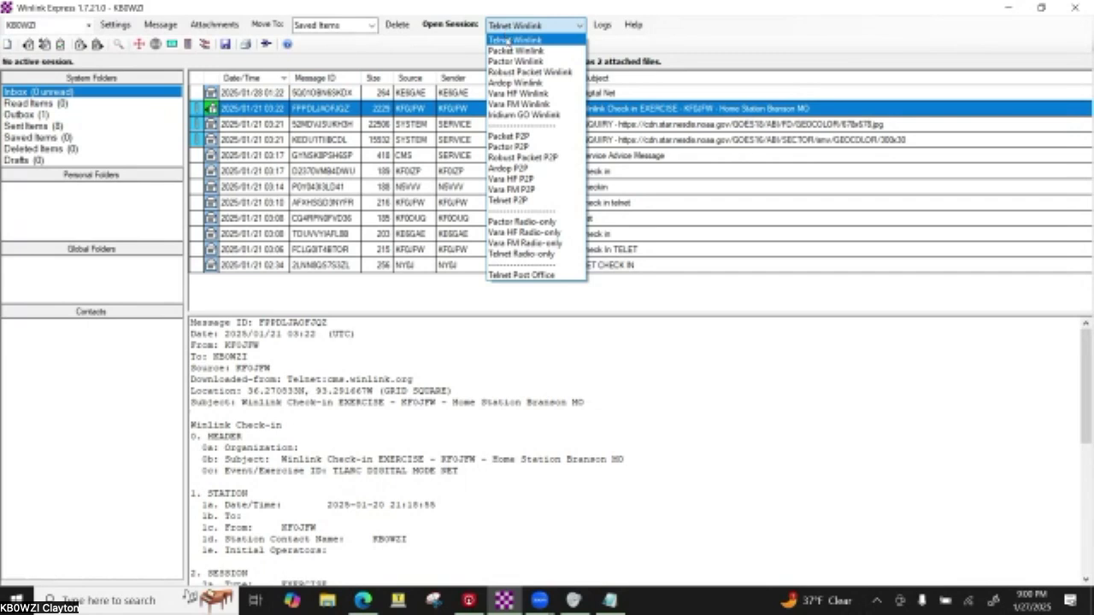
click(507, 41)
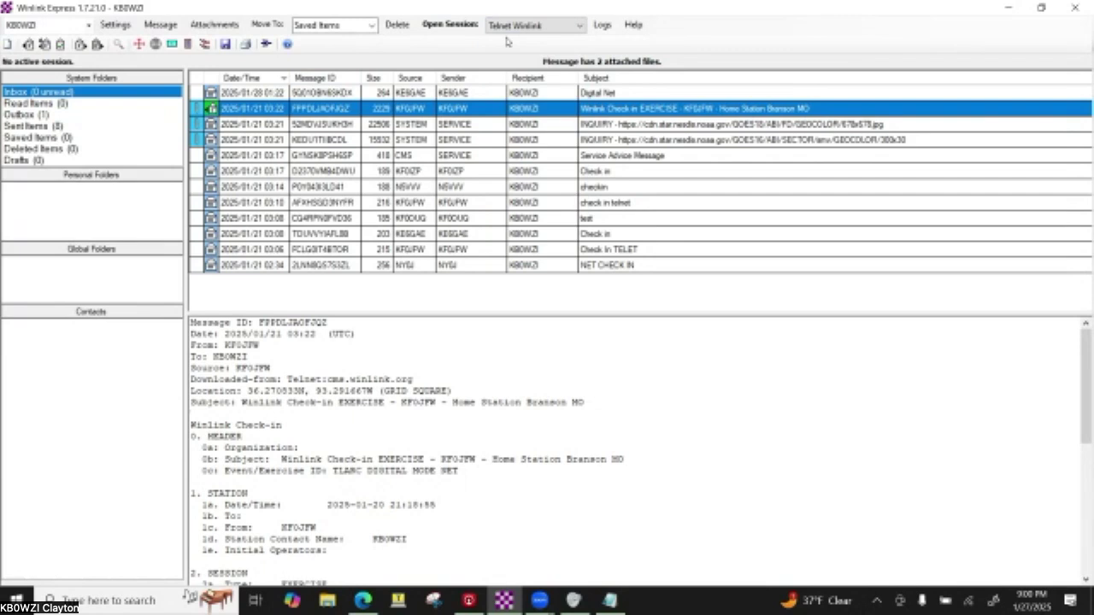
click(450, 24)
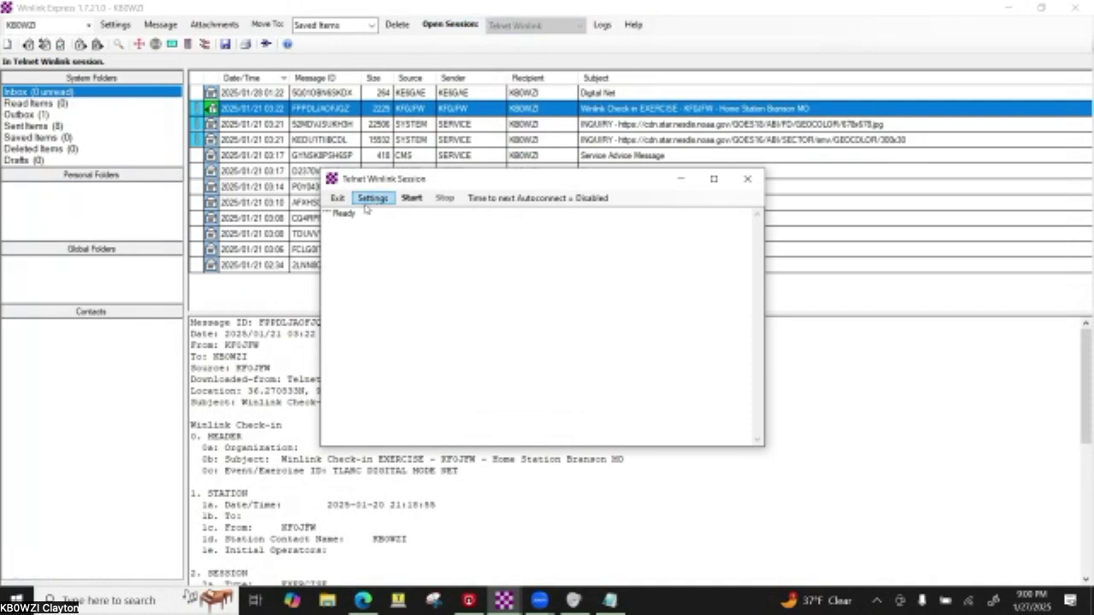
- Run the Telnet session three times to send the check-in and collect new mail, then close it
click(409, 198)
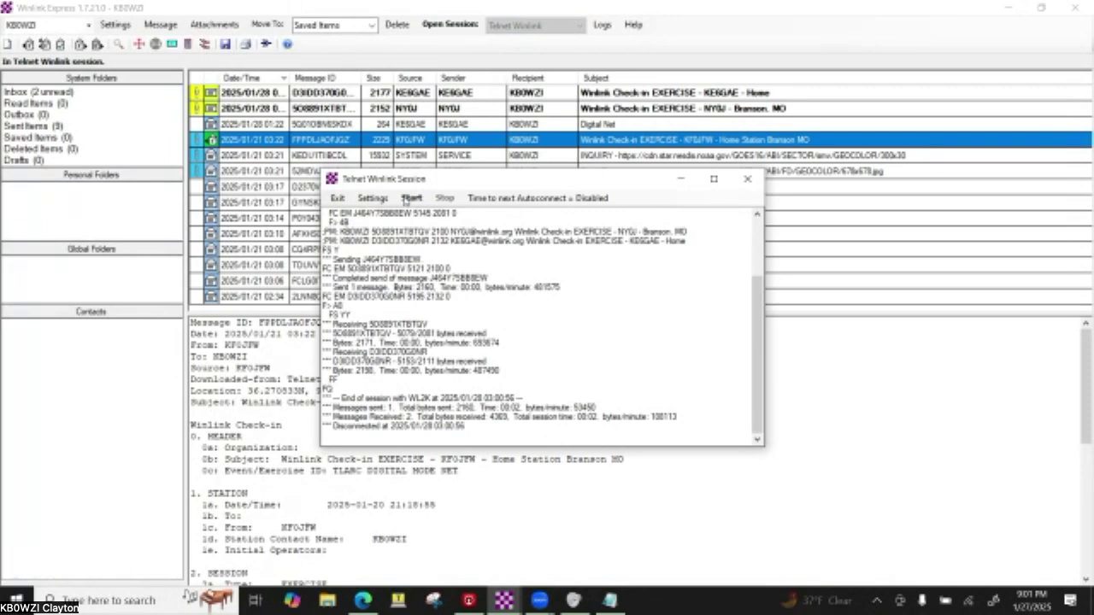
click(410, 197)
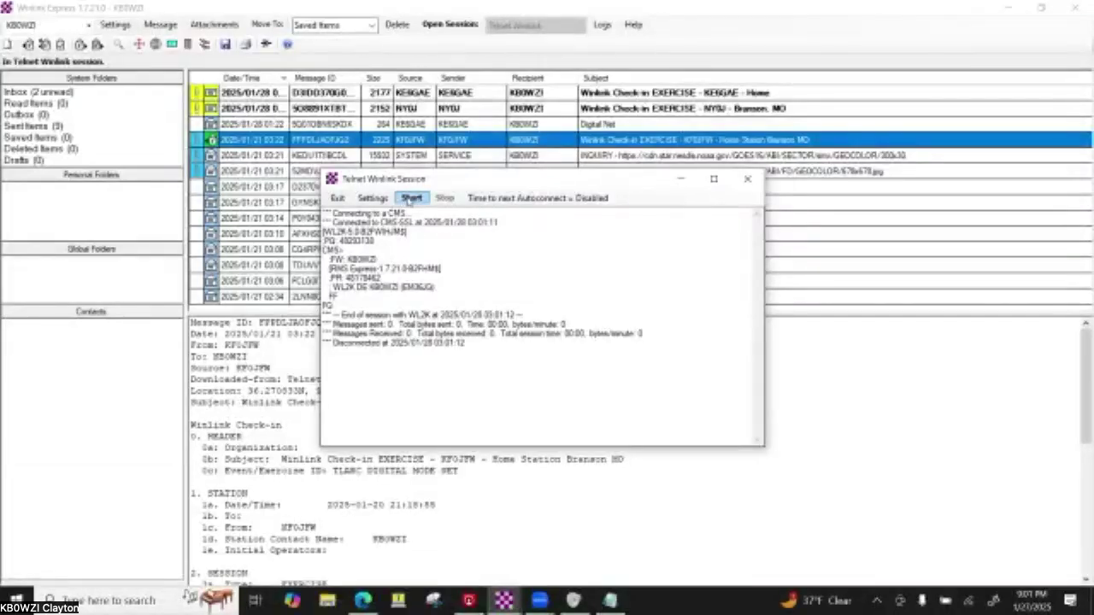
click(411, 197)
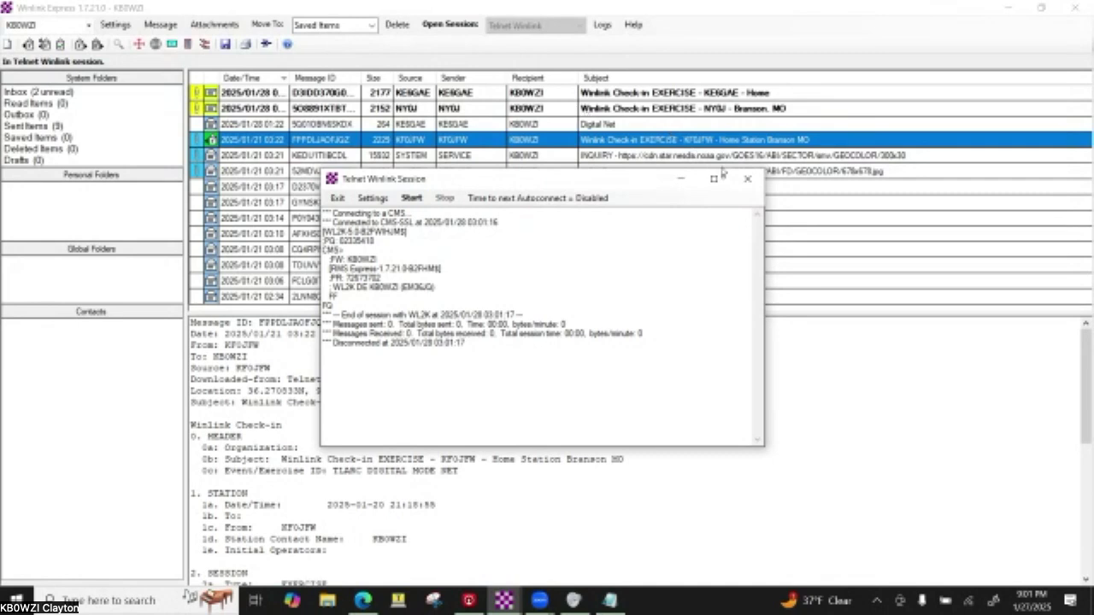
click(749, 178)
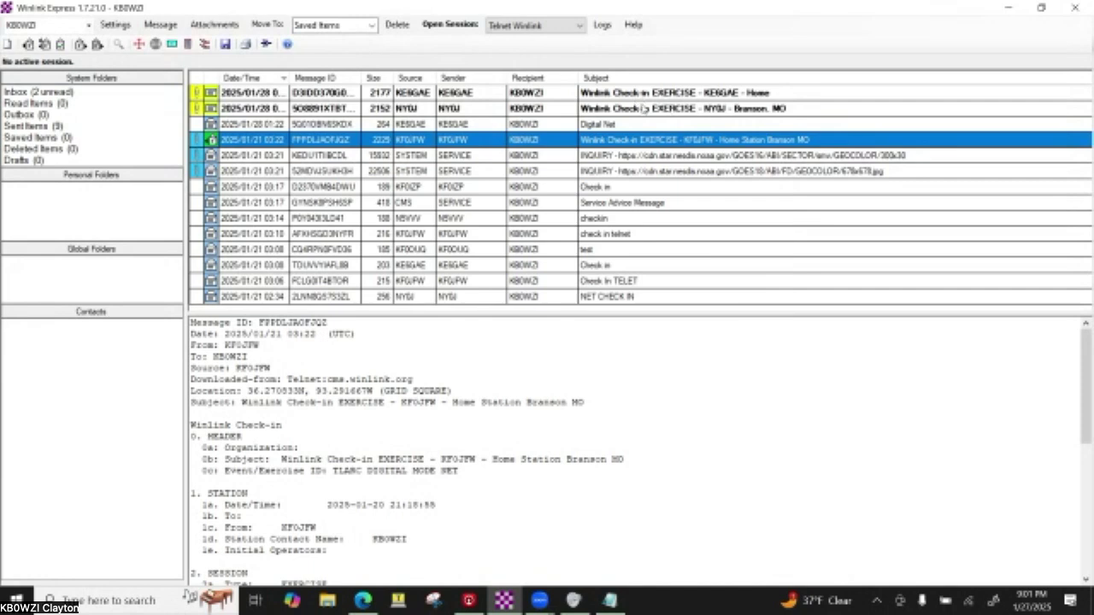
- View the Branson, MO check-in and the other new check-in as forms, closing each viewer tab
double_click(642, 109)
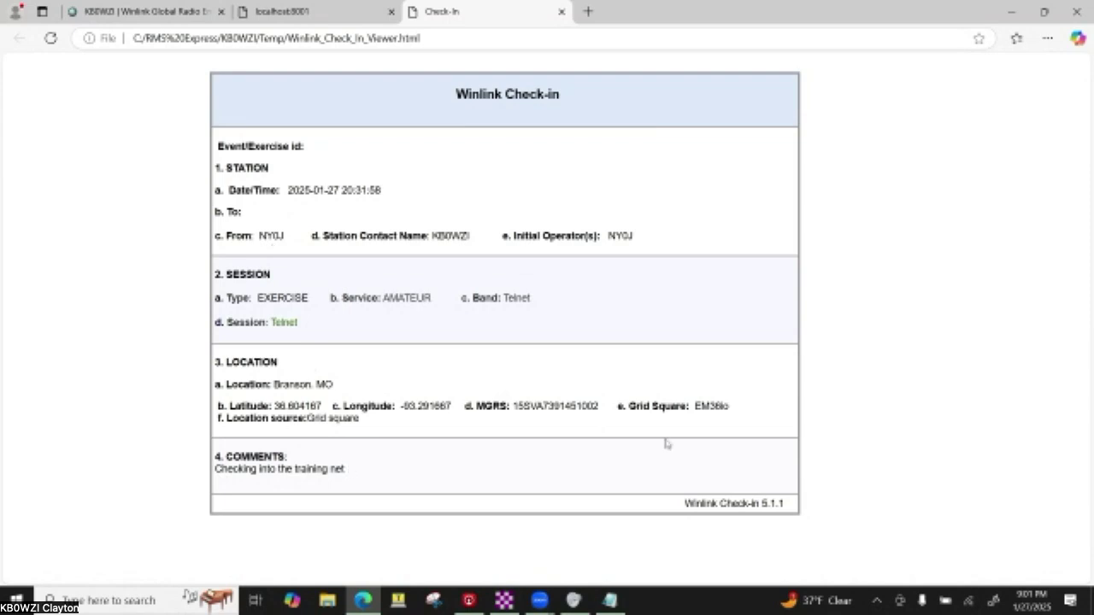
click(562, 11)
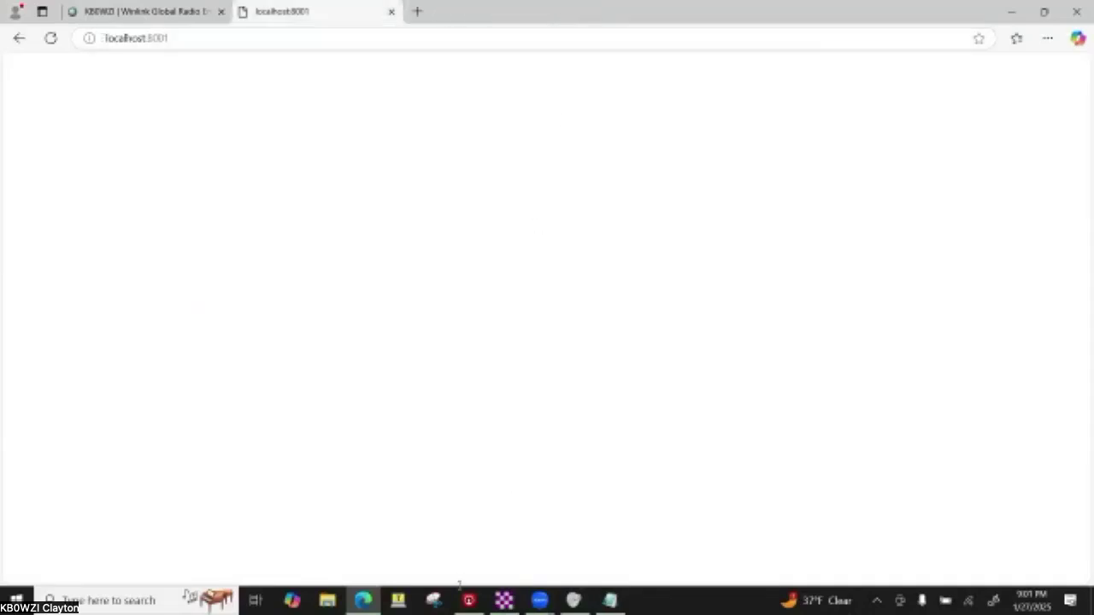
click(509, 604)
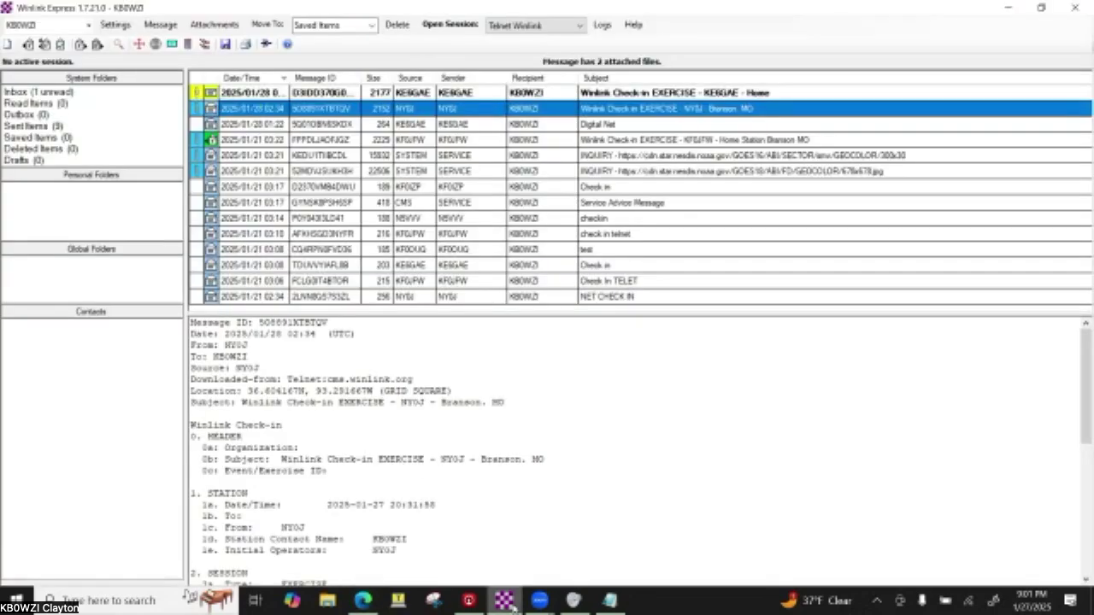
double_click(641, 93)
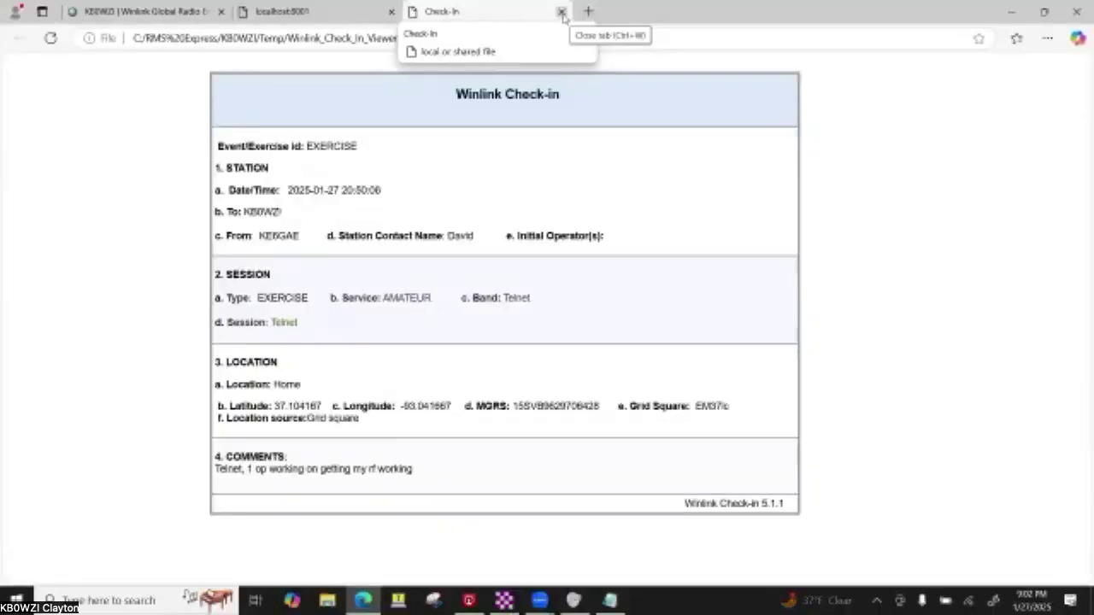
click(562, 13)
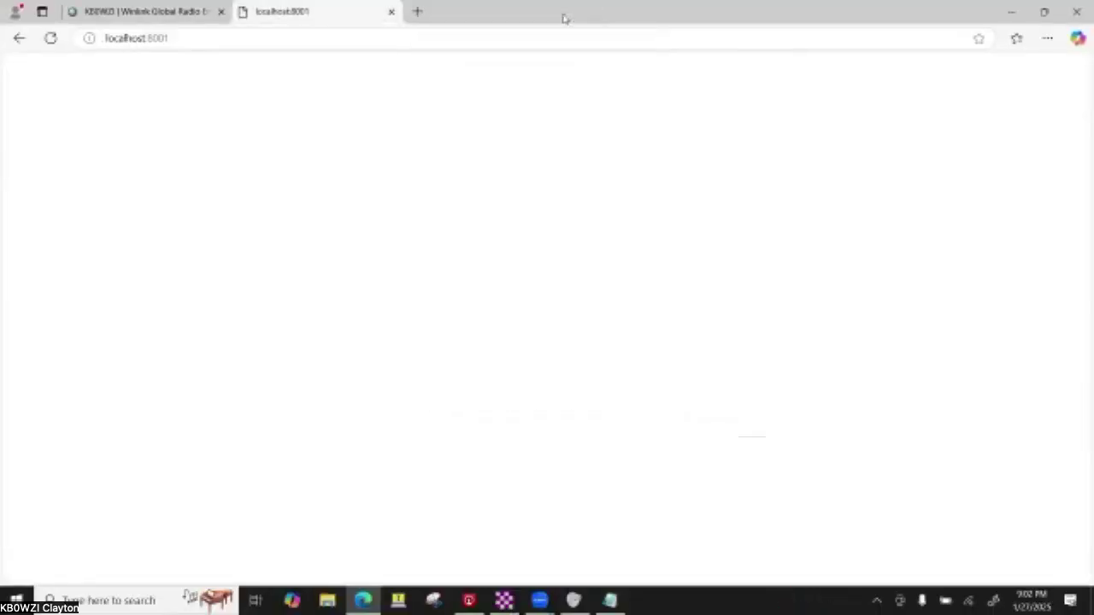
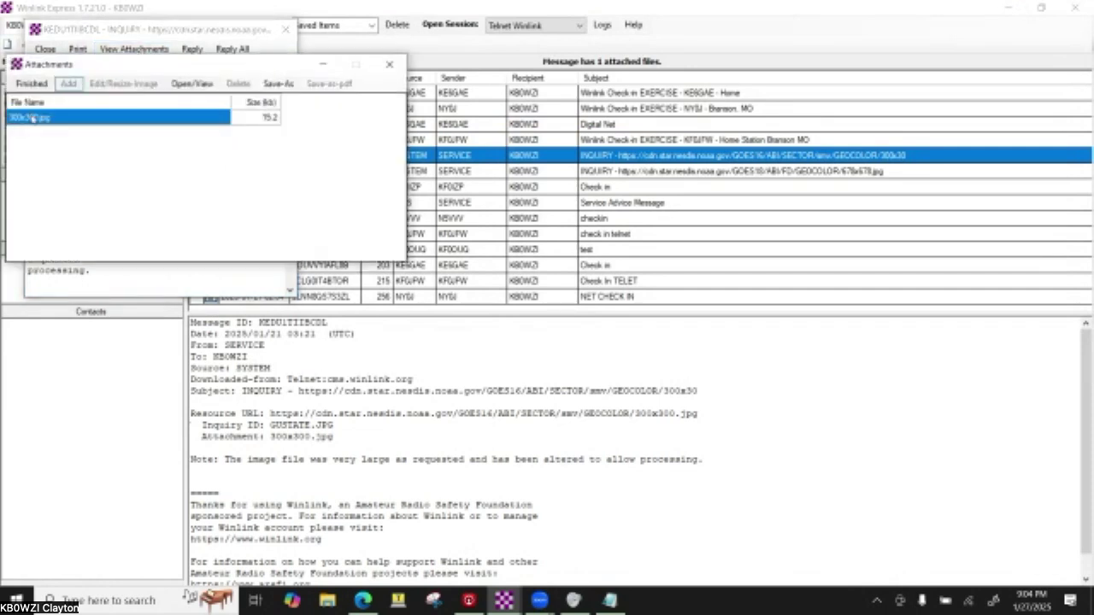
- View the 300x300.jpg satellite attachment, then open the 678x678 full-disk inquiry and view its image
click(208, 83)
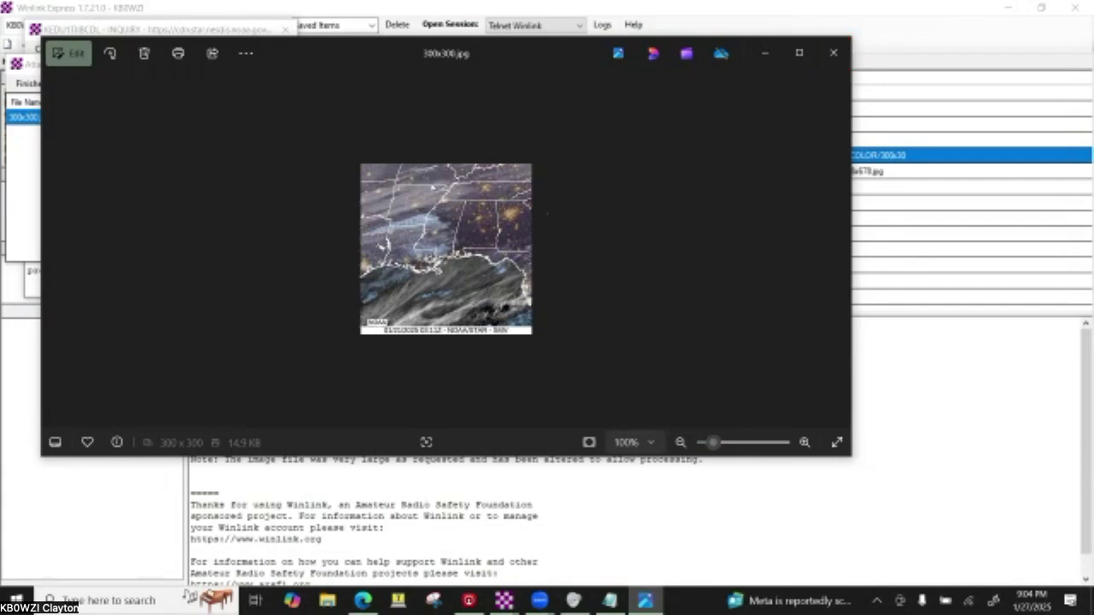
click(831, 55)
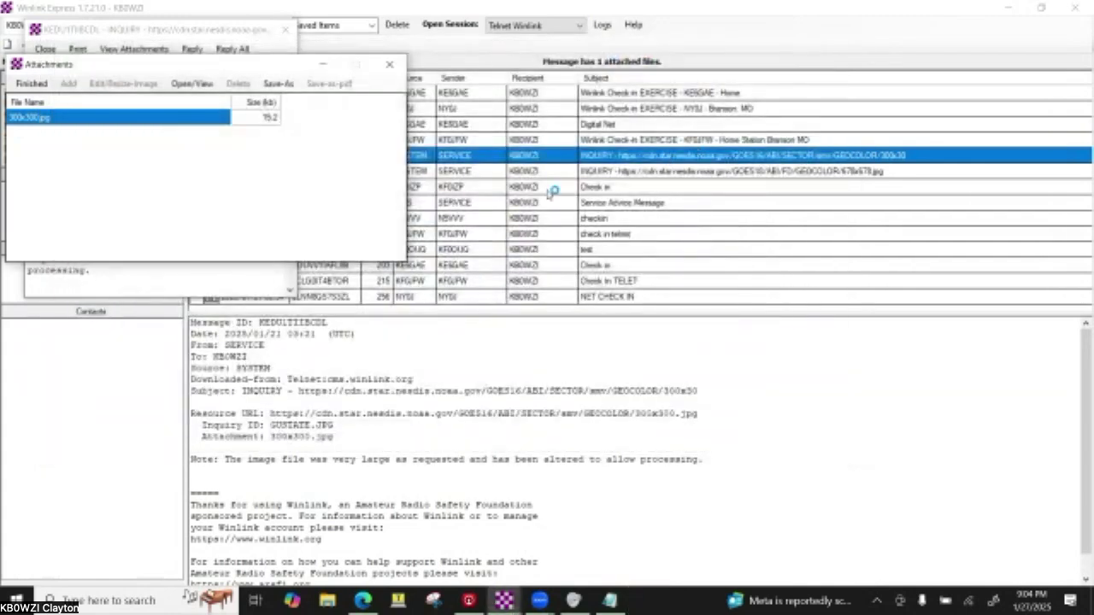
click(390, 65)
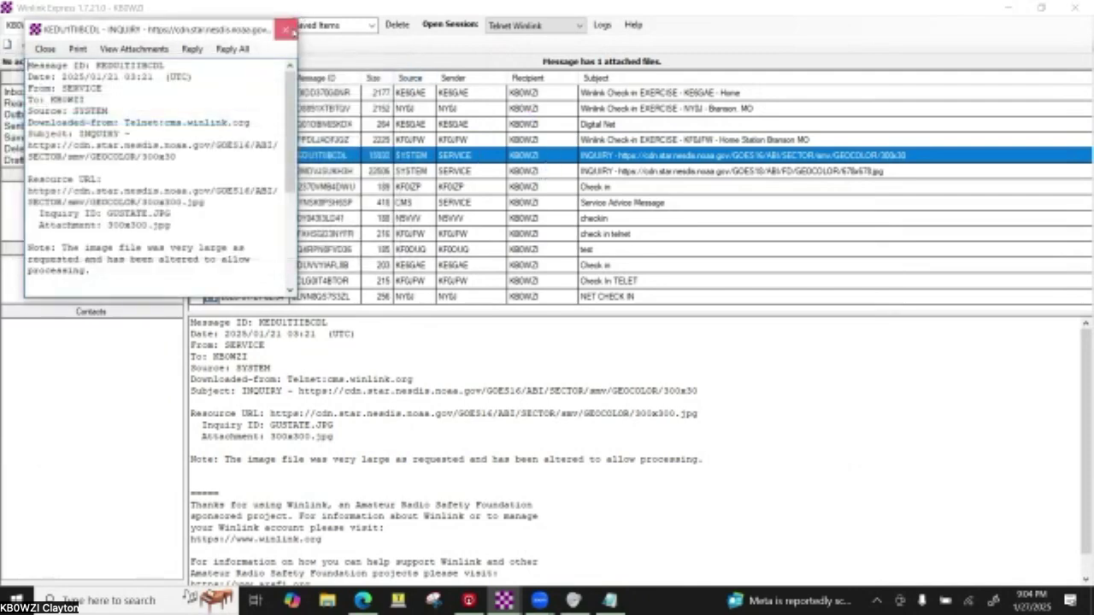
click(286, 30)
double_click(196, 173)
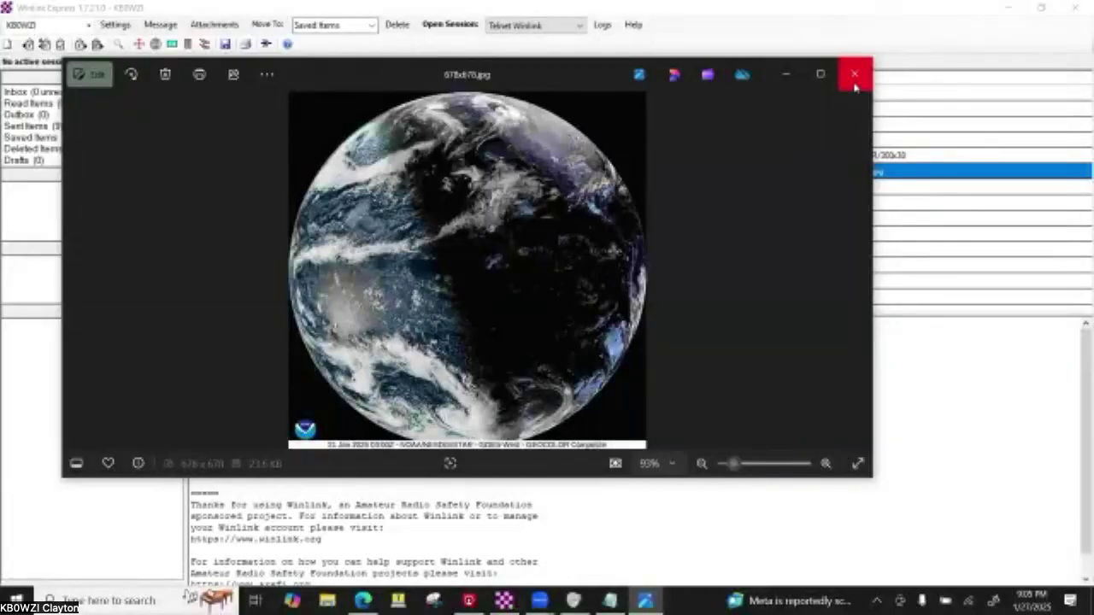
click(854, 87)
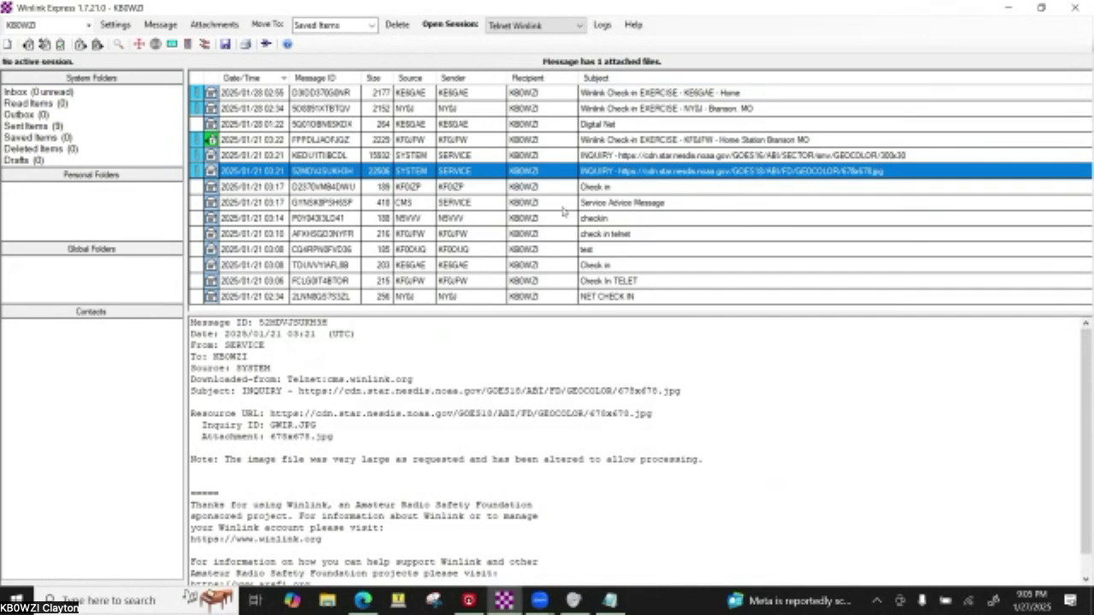
- Run two Telnet Winlink sessions to check for new mail, then display the newest check-in message
click(466, 27)
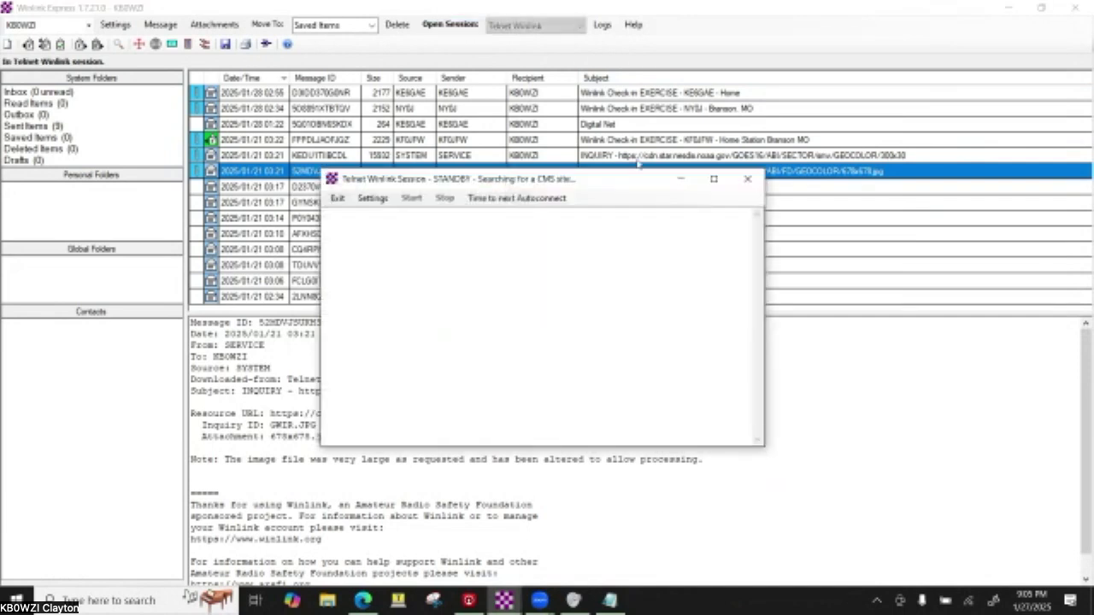
click(411, 198)
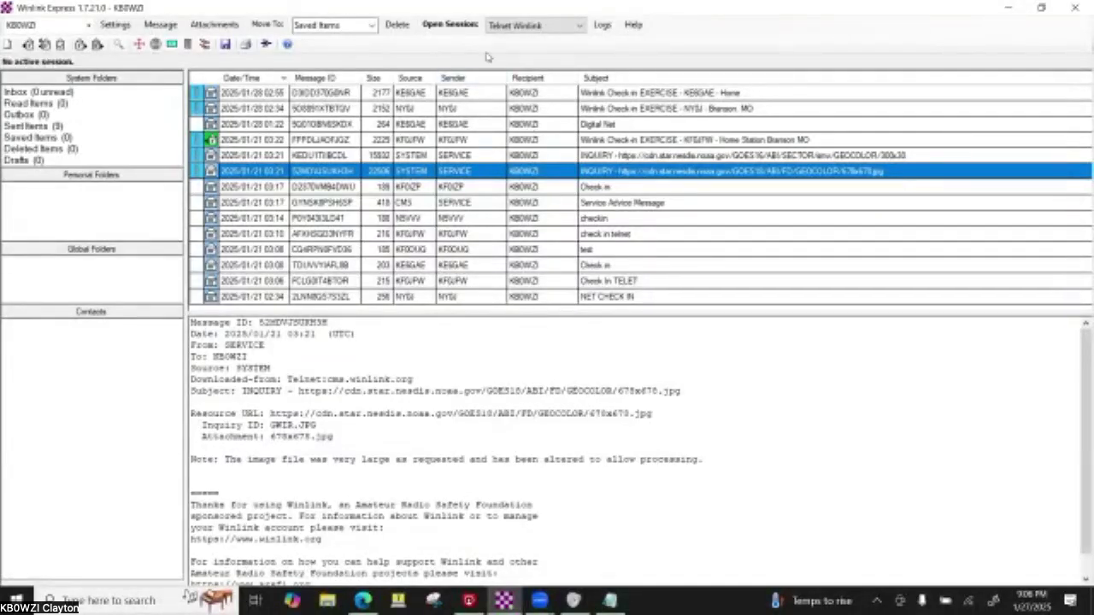
click(452, 26)
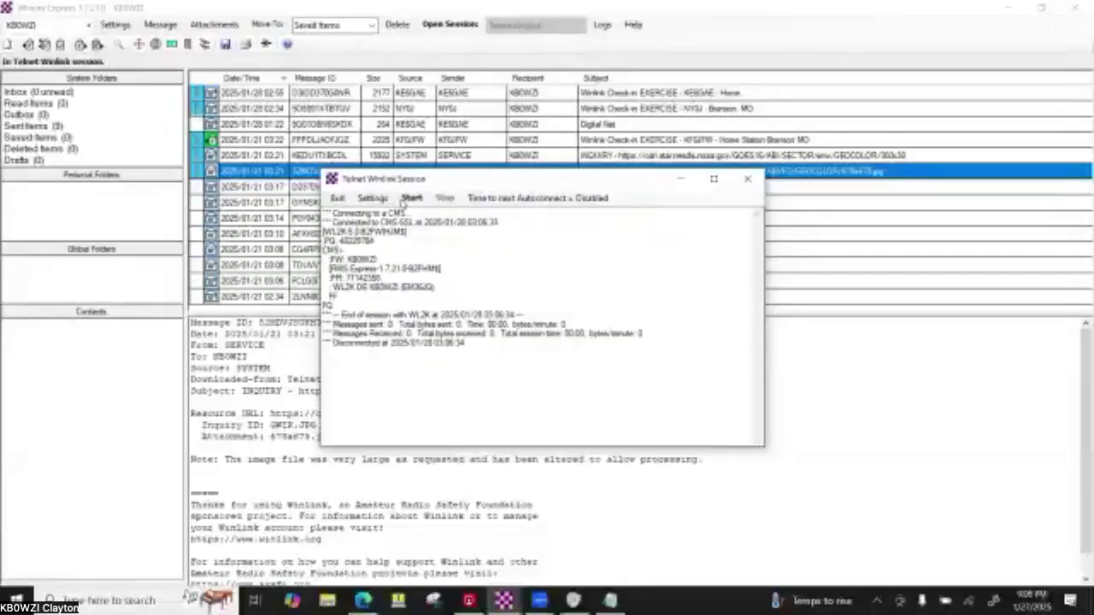
click(411, 197)
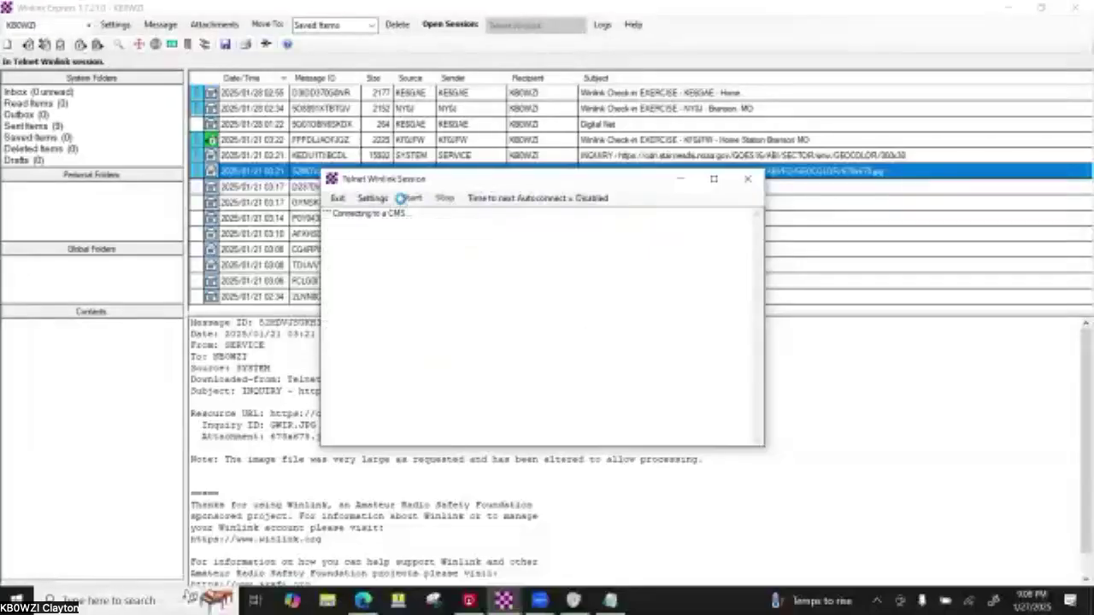
click(746, 180)
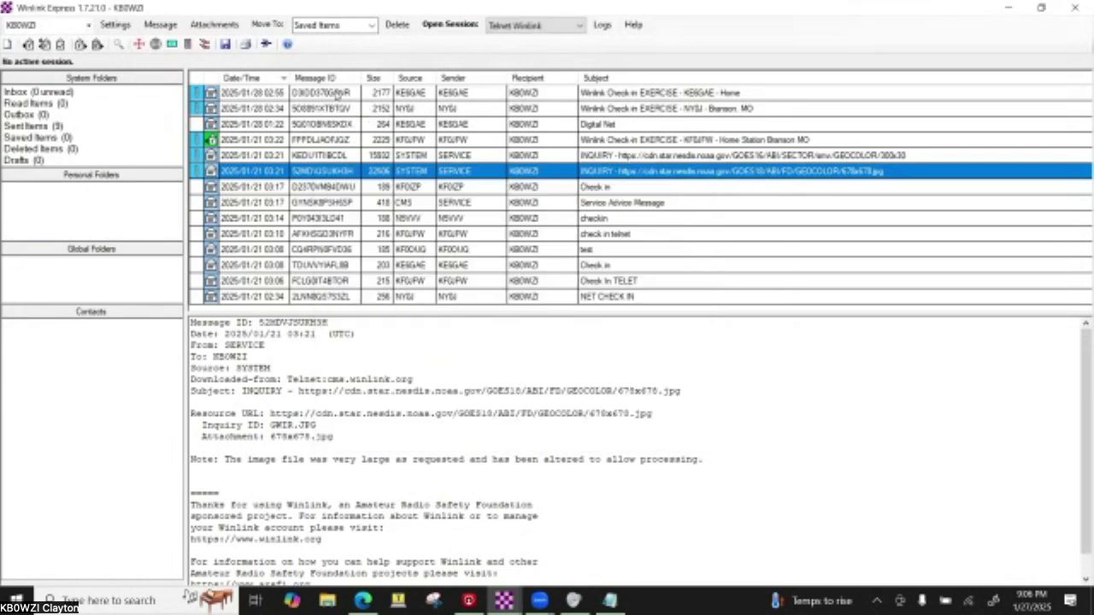
click(341, 94)
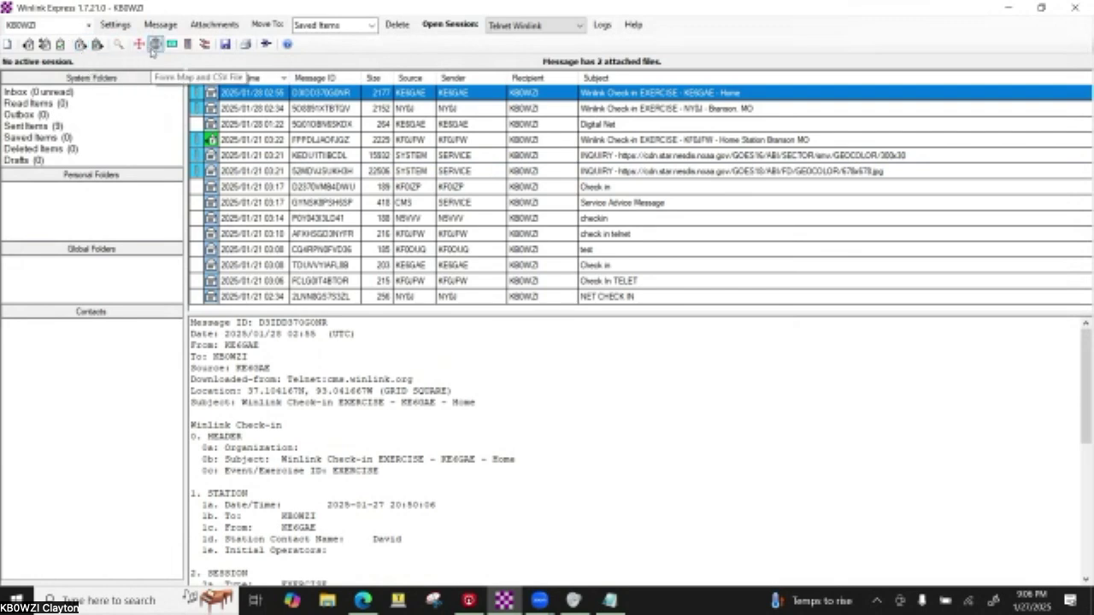
- Edit the report age in days in the Form Map and CSV options, then display the Map of Messages
click(155, 45)
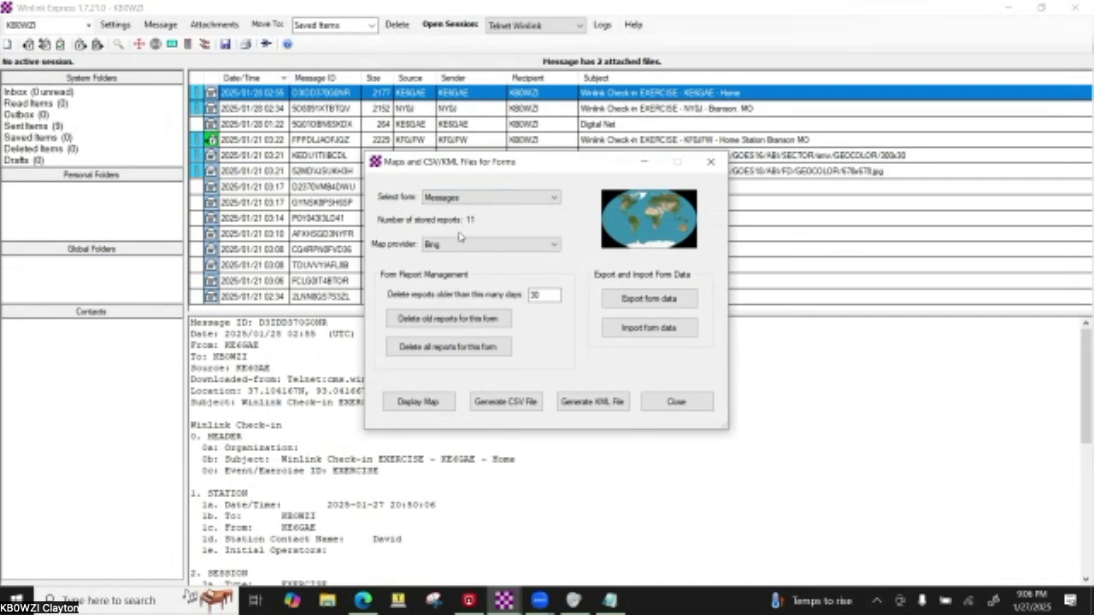
double_click(544, 297)
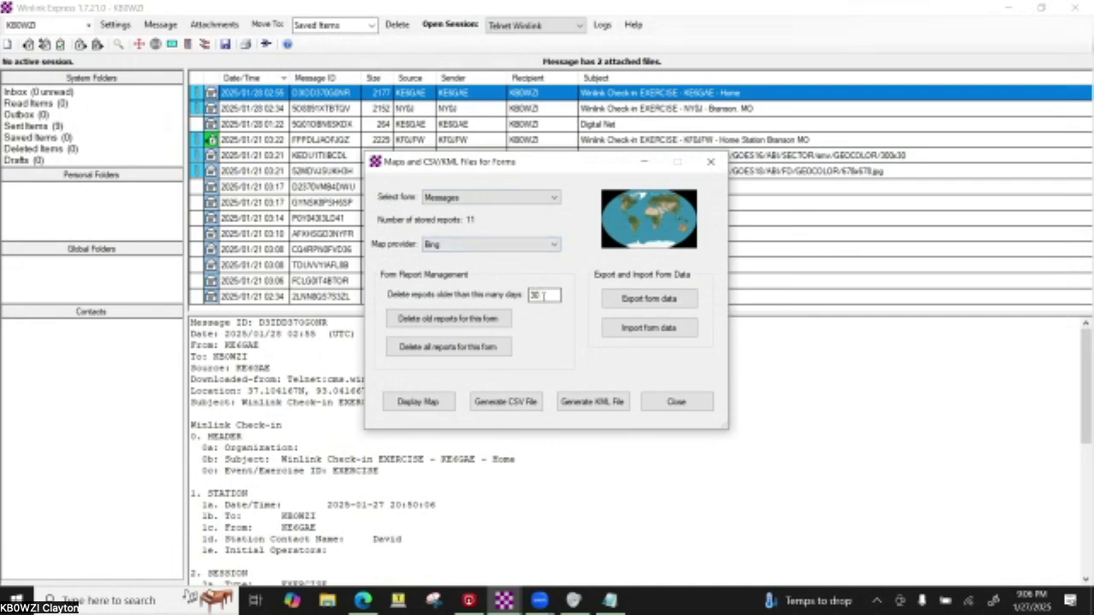
text(222)
key(BackSpace)
key(BackSpace)
key(BackSpace)
key(Tab)
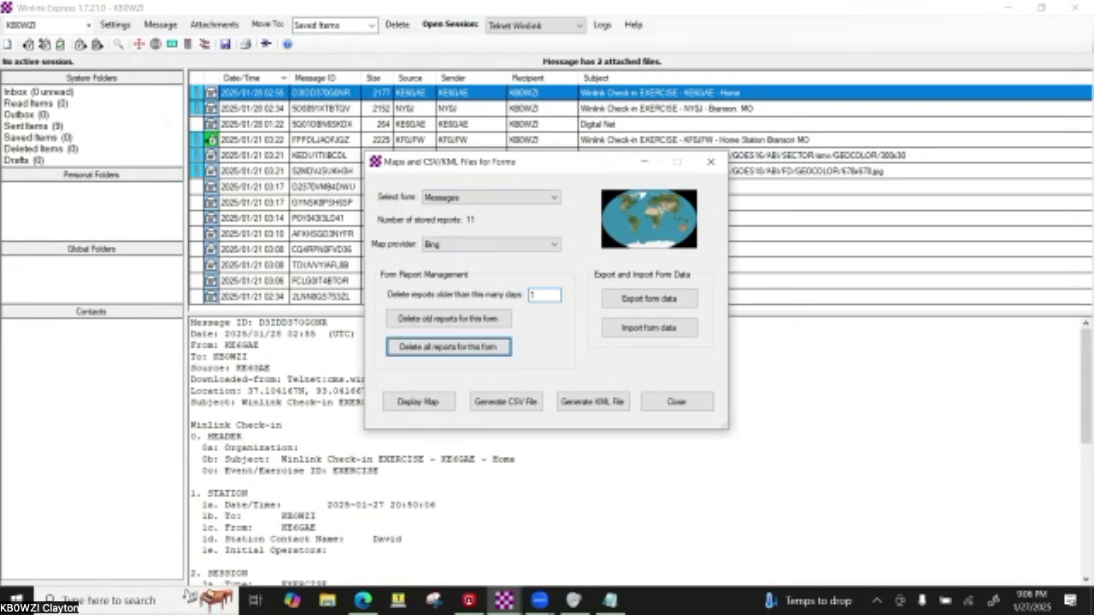
click(444, 407)
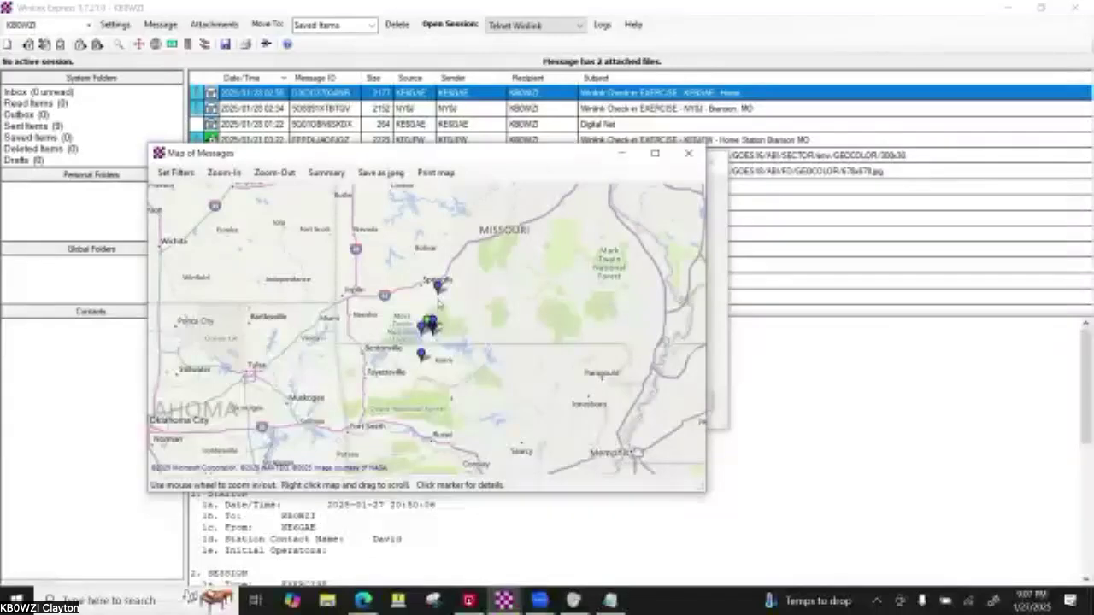
mouse_move(439, 292)
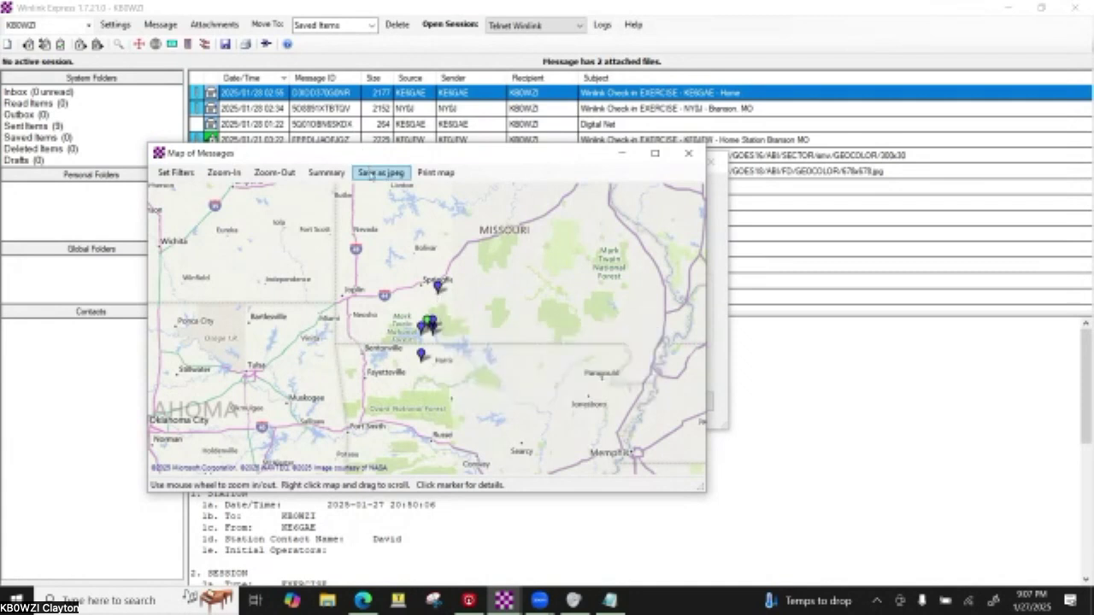
click(187, 174)
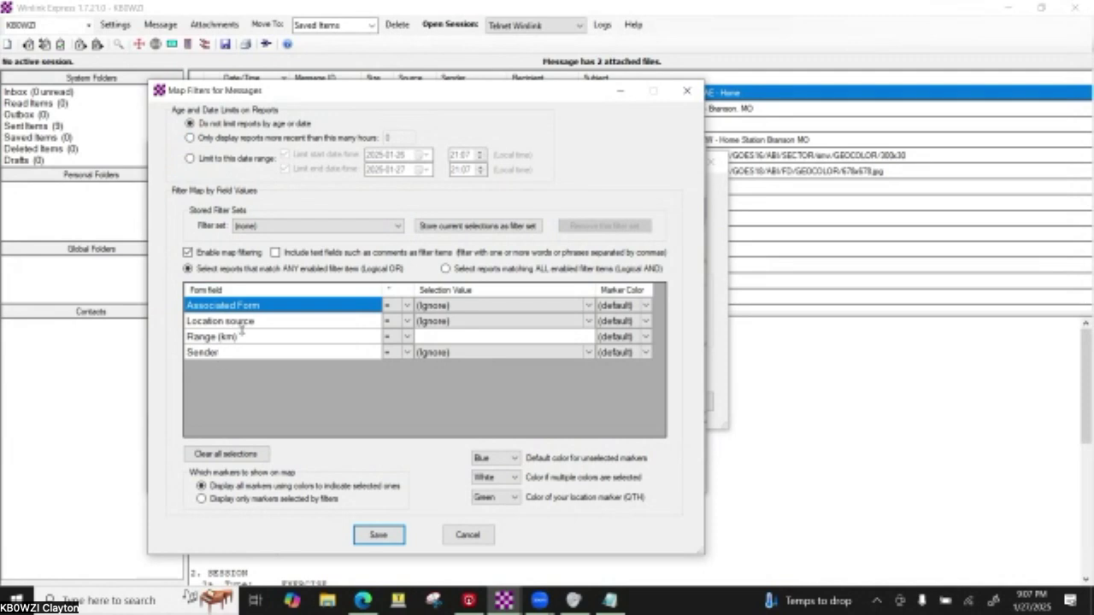
click(465, 321)
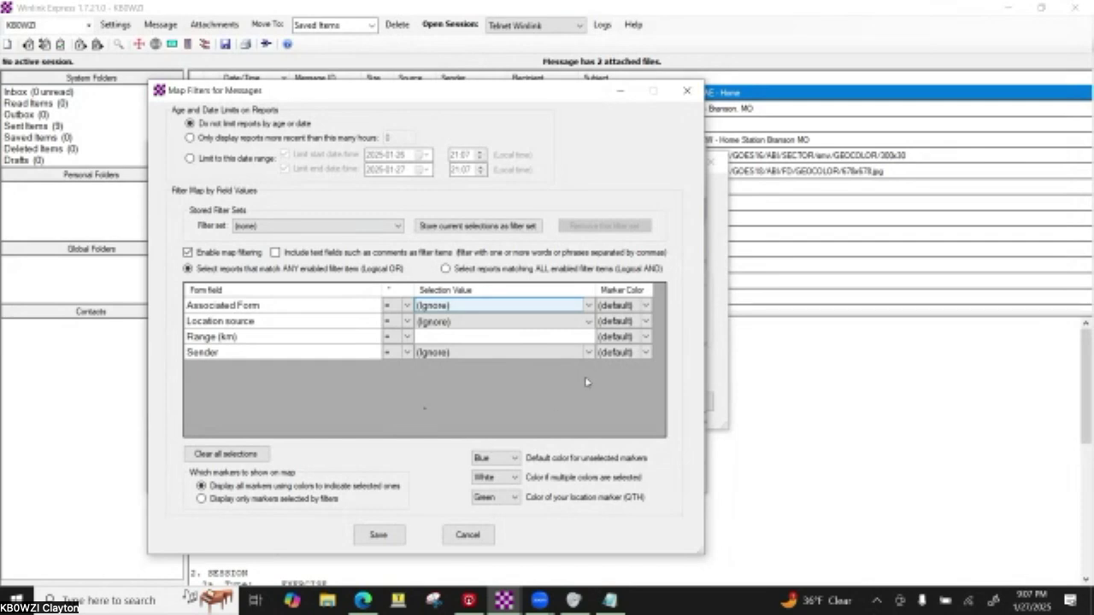
click(467, 536)
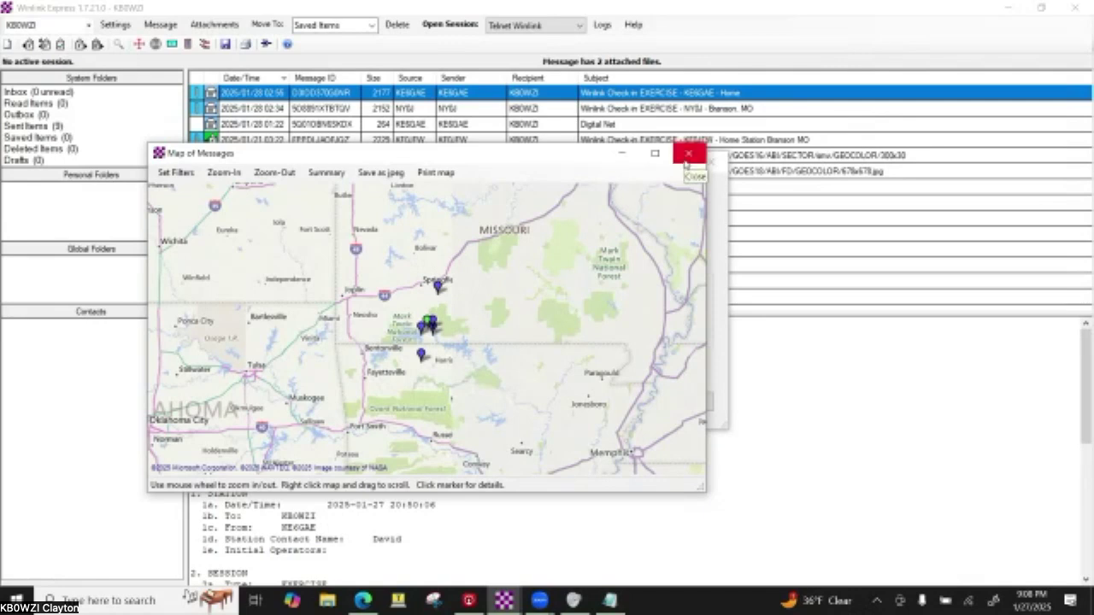
- Zoom the map in twice and out once around Branson, checking the sender markers' latitude and longitude
mouse_move(441, 292)
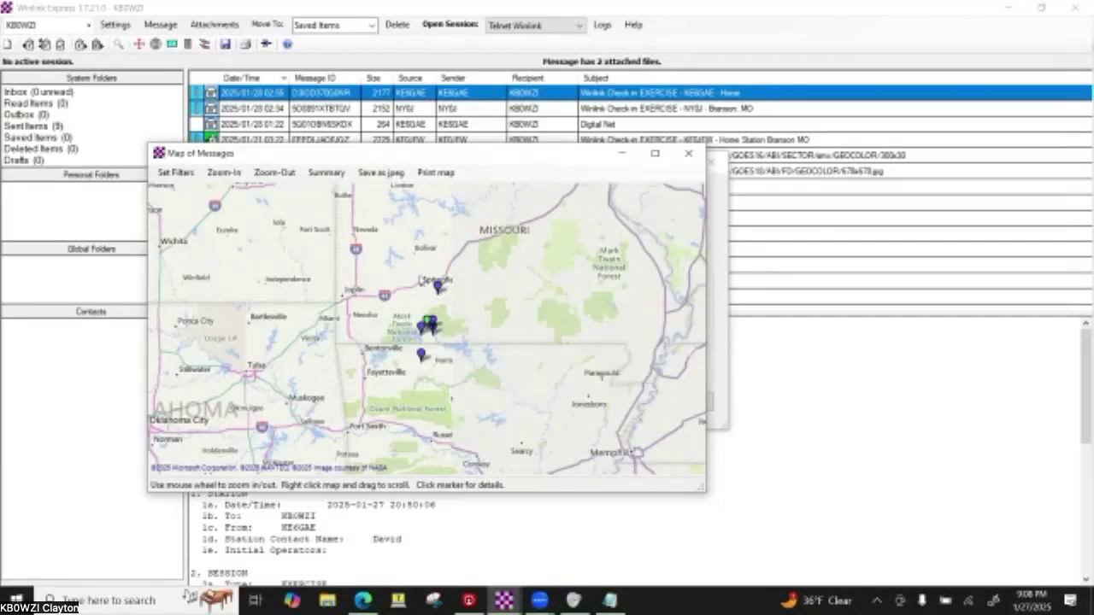
click(227, 174)
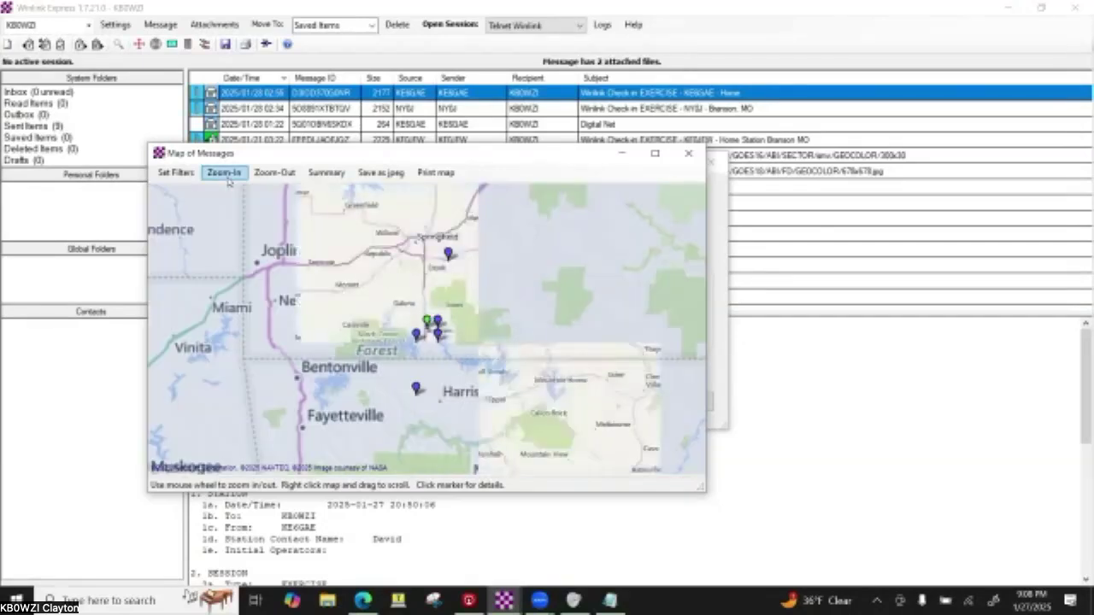
click(227, 175)
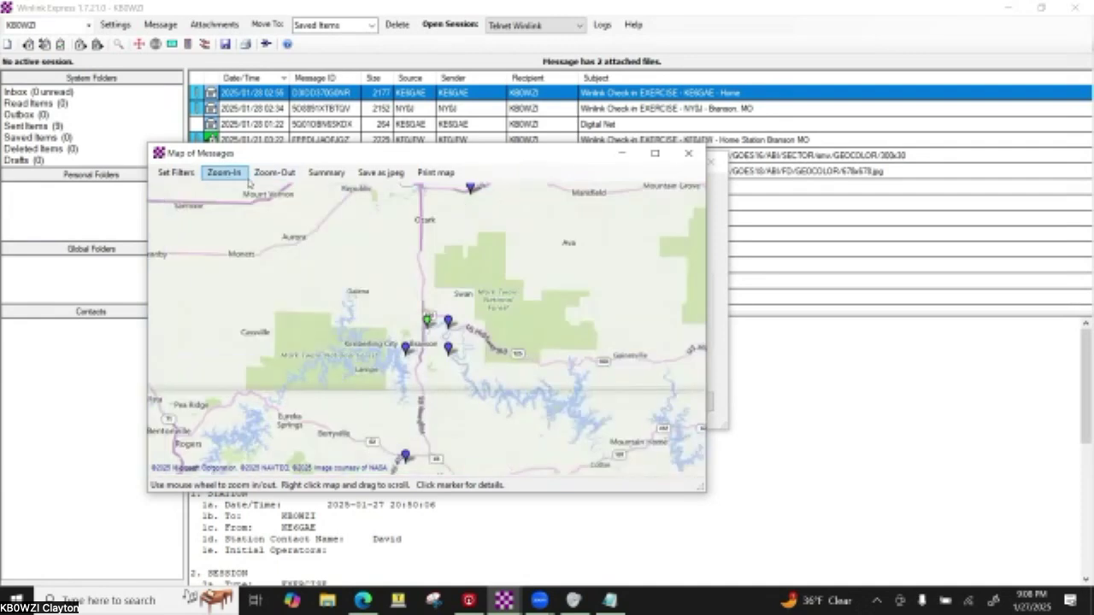
click(254, 175)
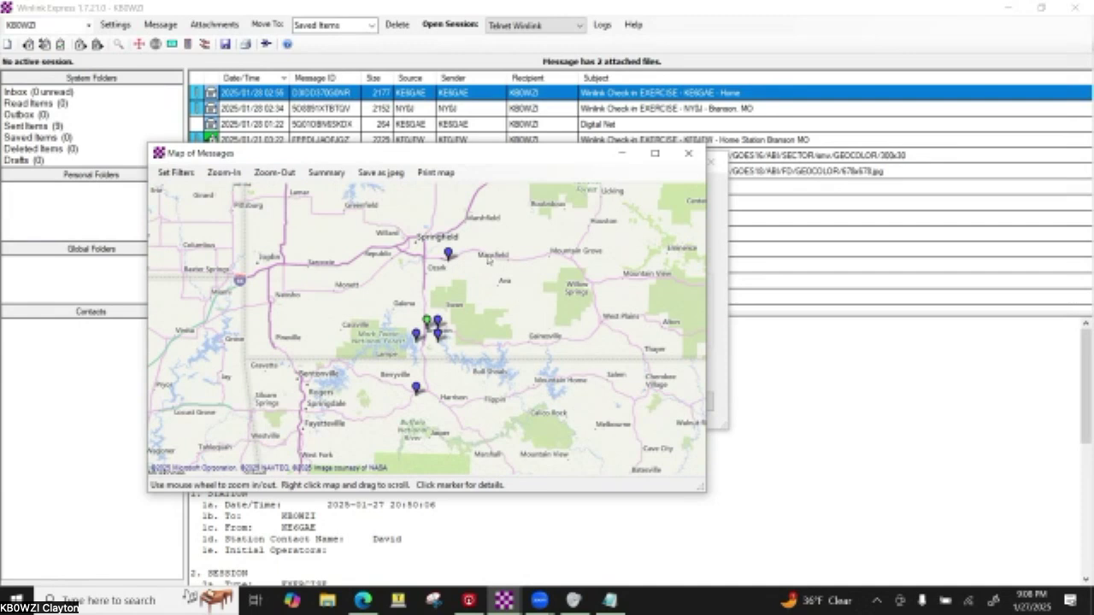
mouse_move(448, 256)
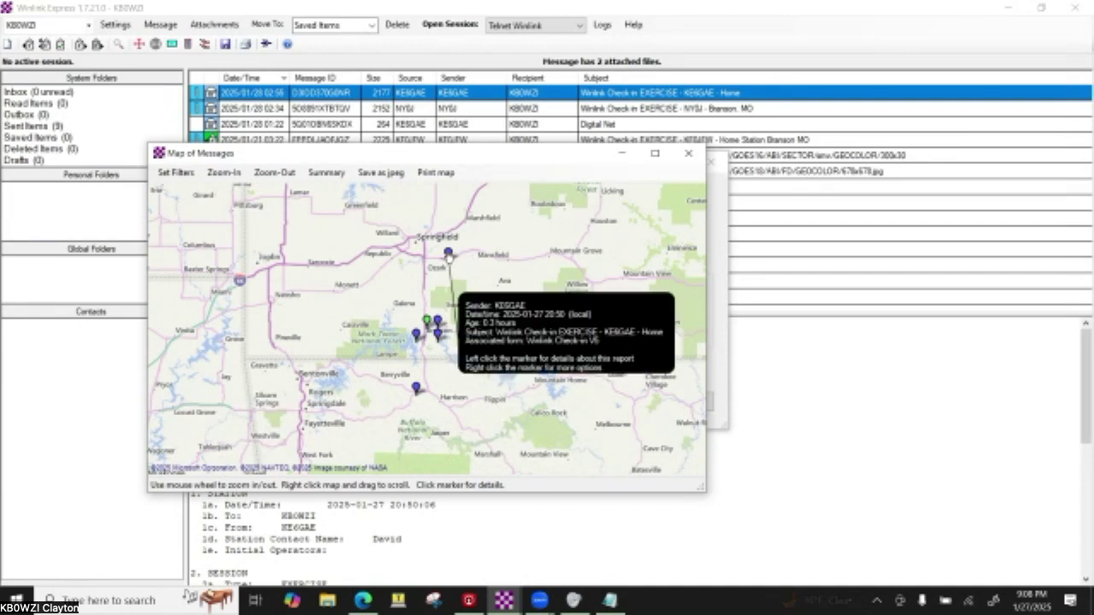
mouse_move(430, 332)
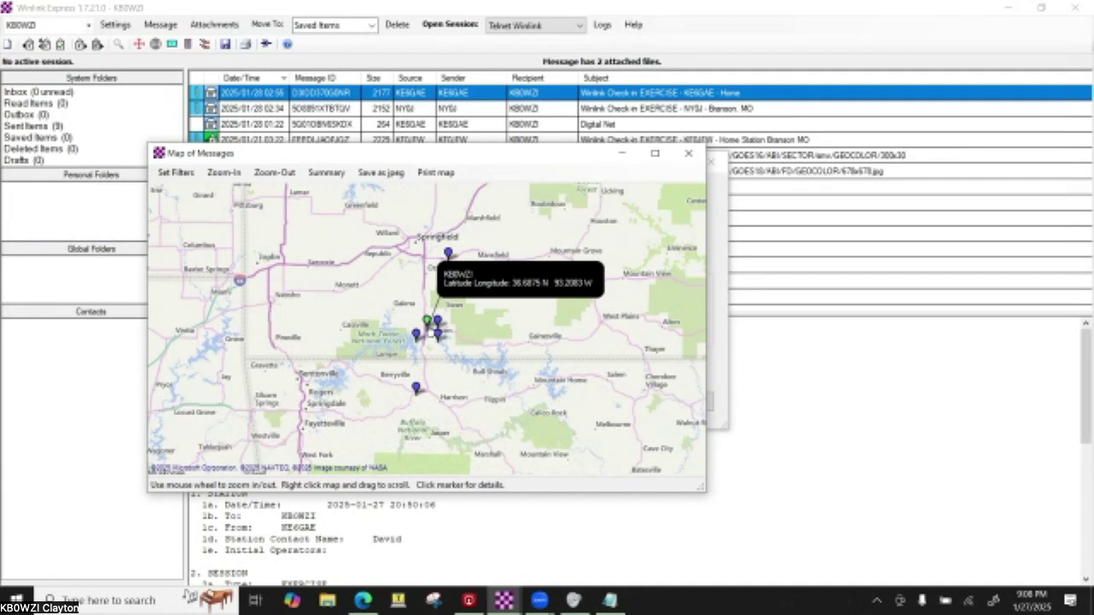